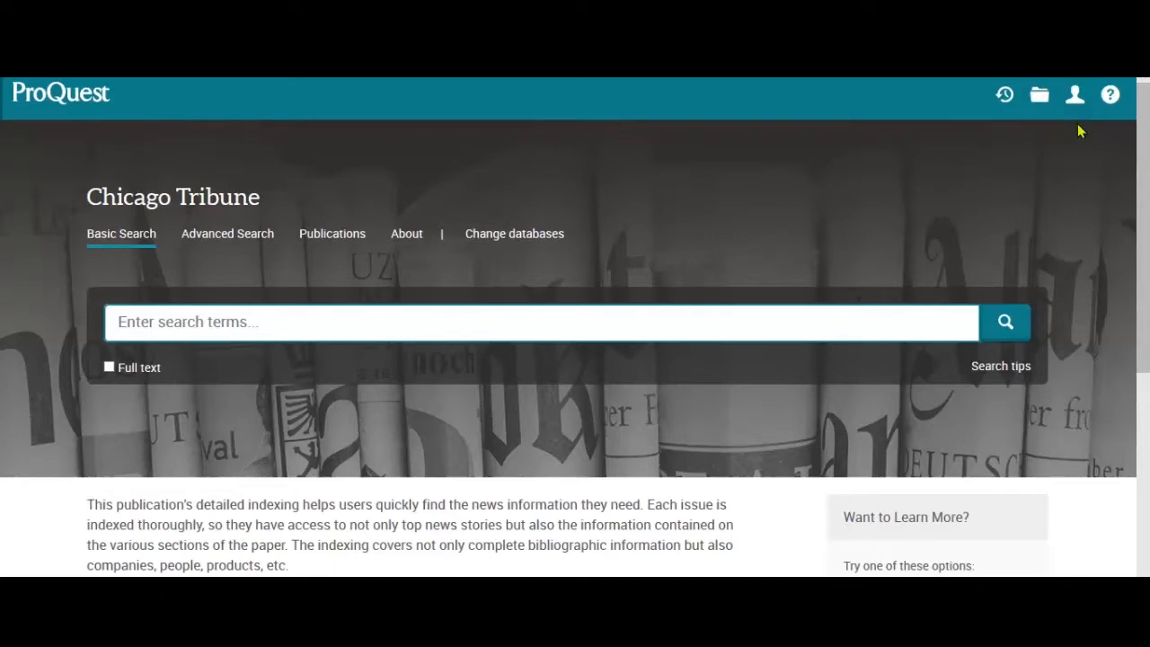
Open the My Research account creation form and review its required fields and the other account options.
click(1075, 105)
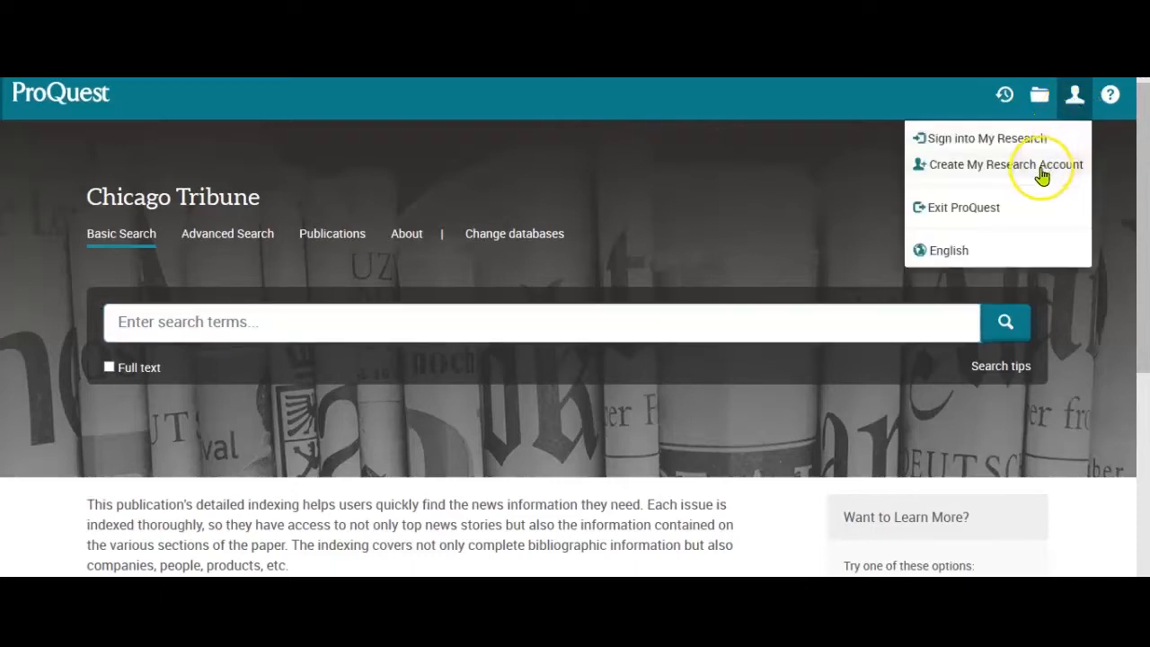
click(1042, 170)
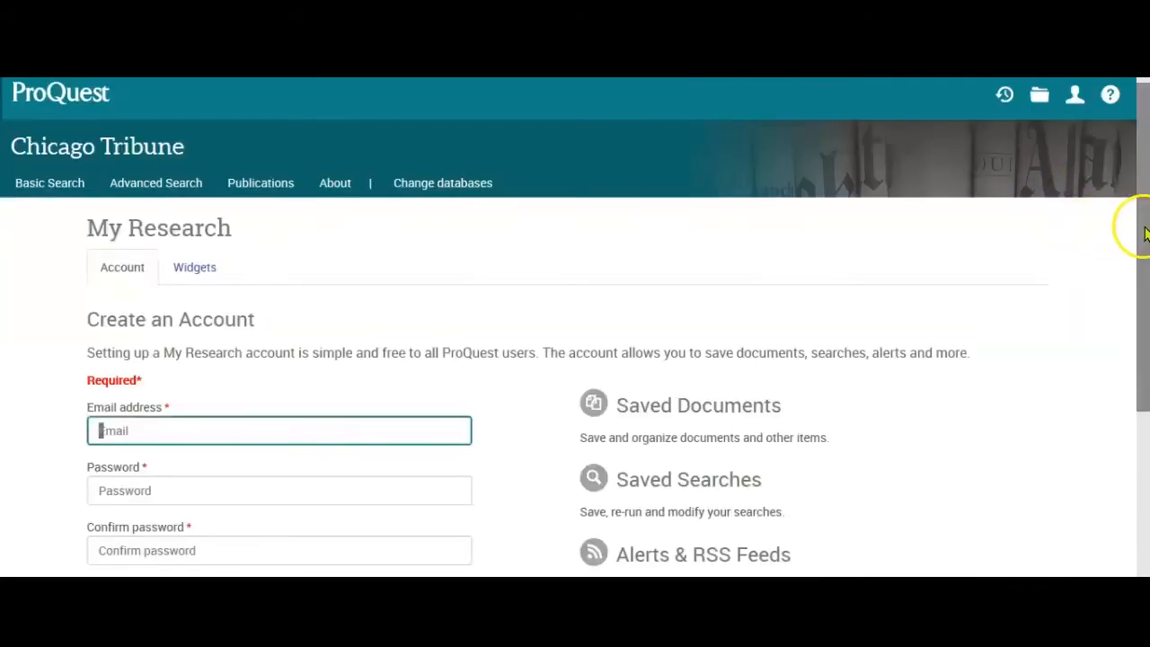
drag(1134, 226, 1145, 304)
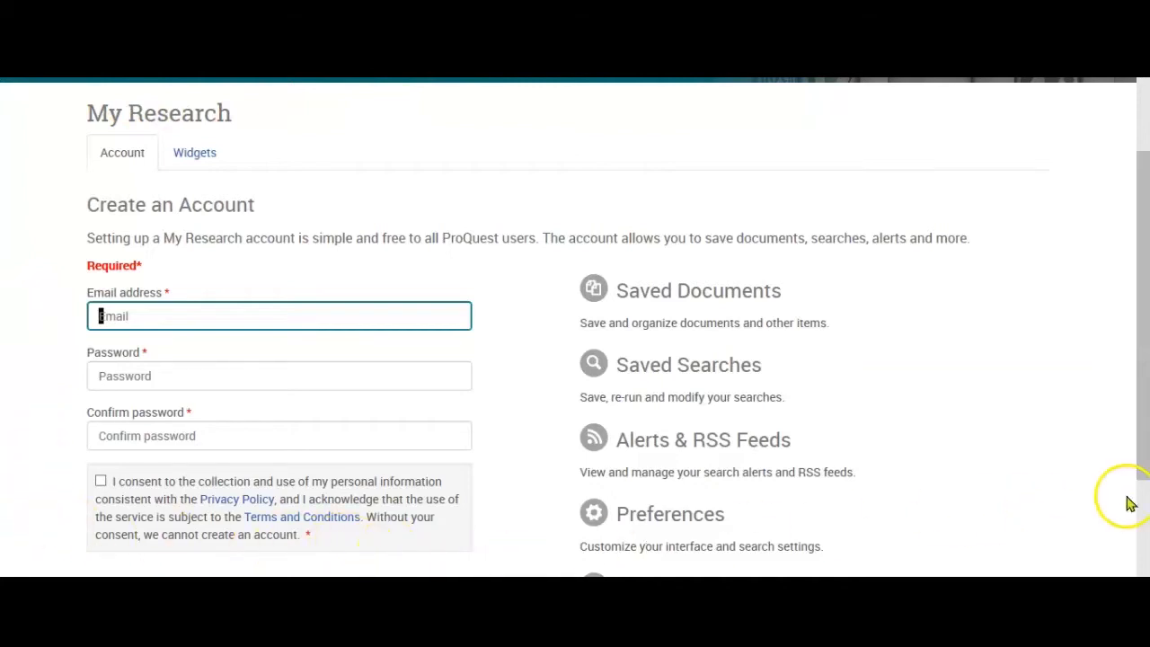
drag(1146, 476, 1137, 390)
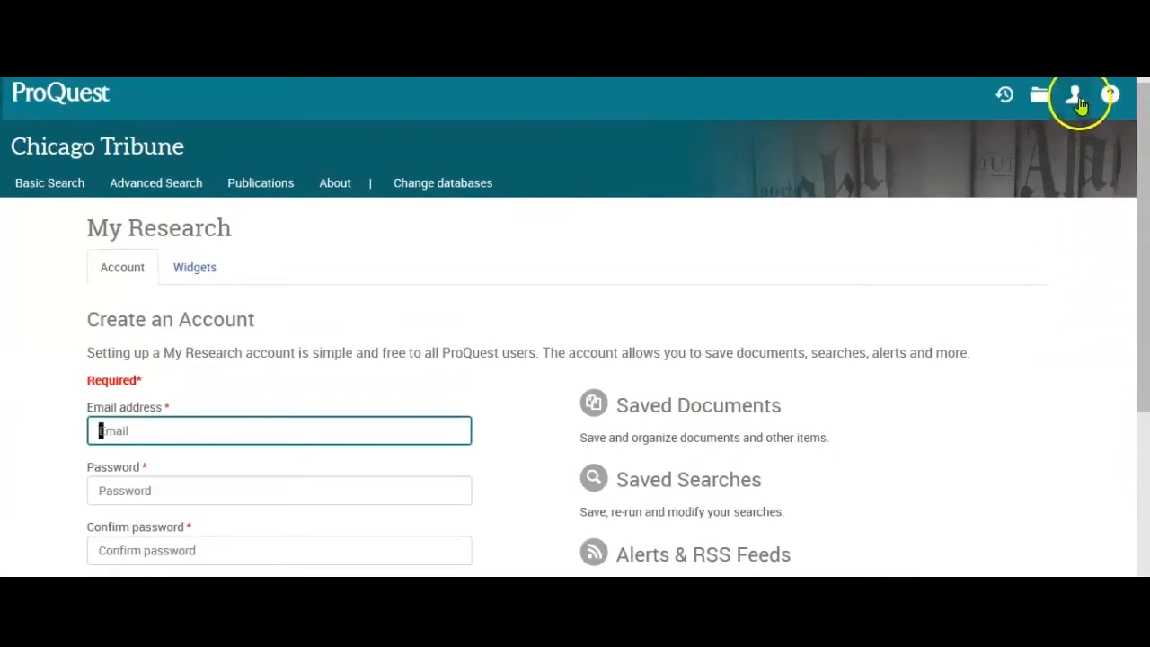
click(1076, 97)
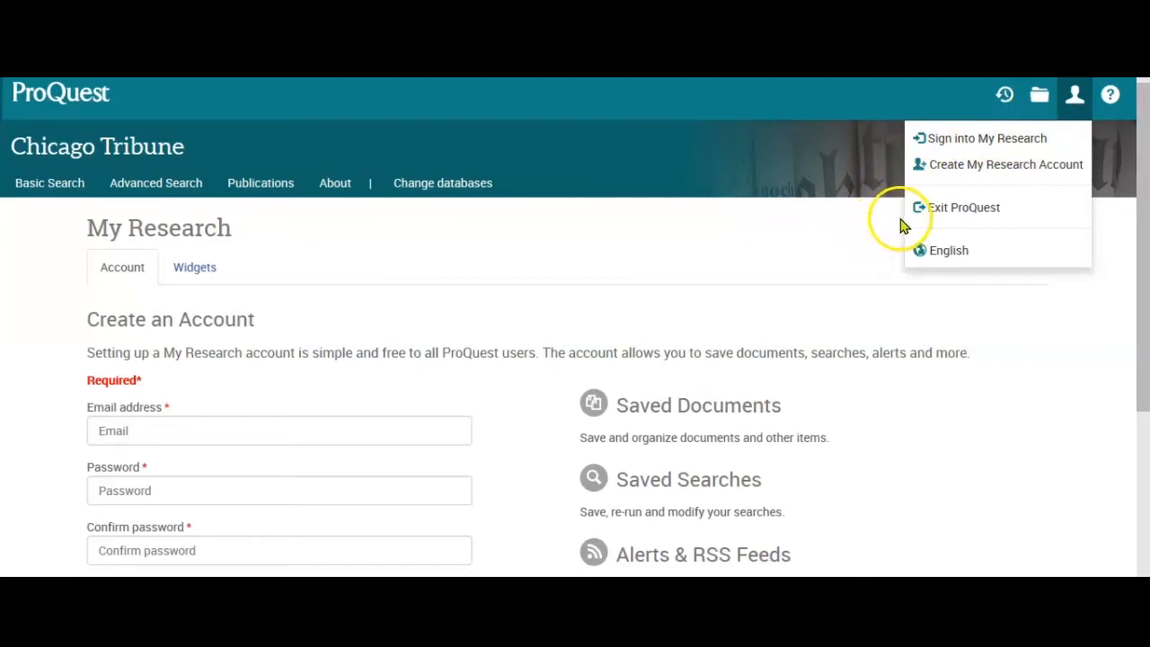
Run a basic search of the Chicago Tribune for "unemployment" and limit the results to the Newspapers source type.
click(45, 185)
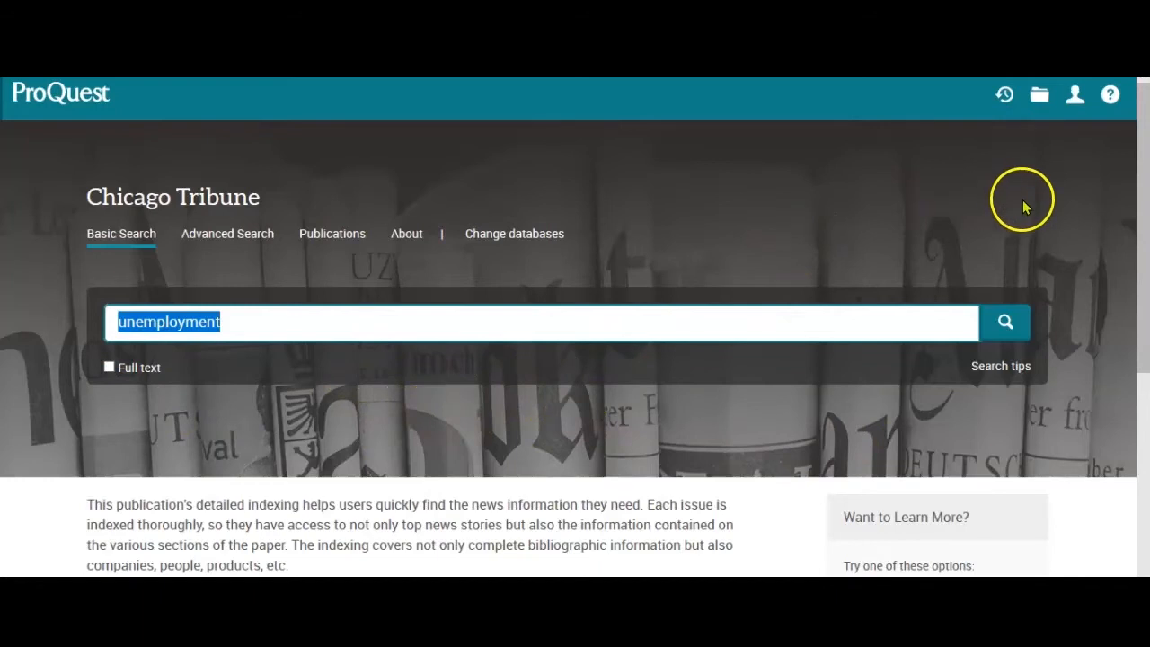
click(1006, 321)
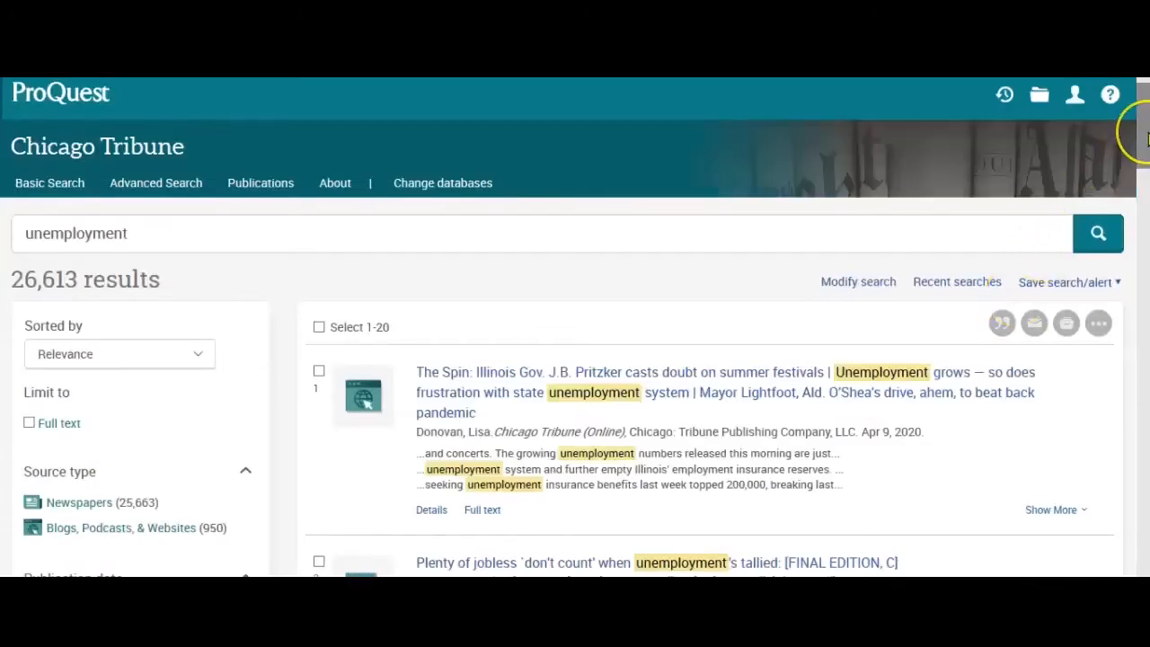
drag(1144, 134, 1146, 167)
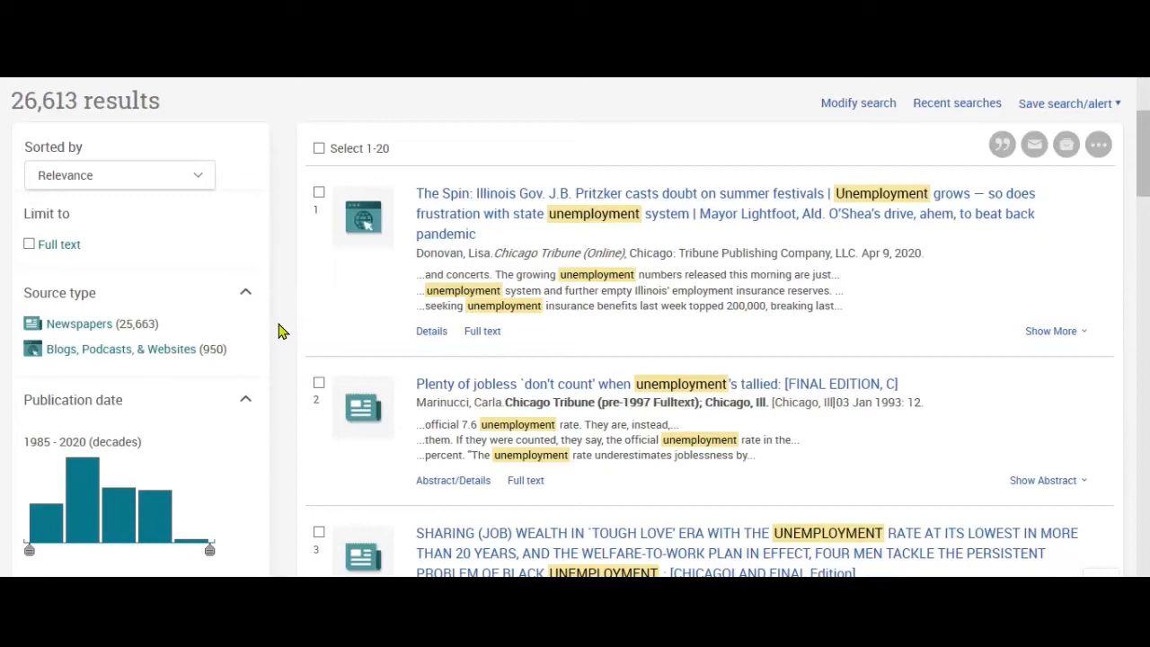
click(79, 323)
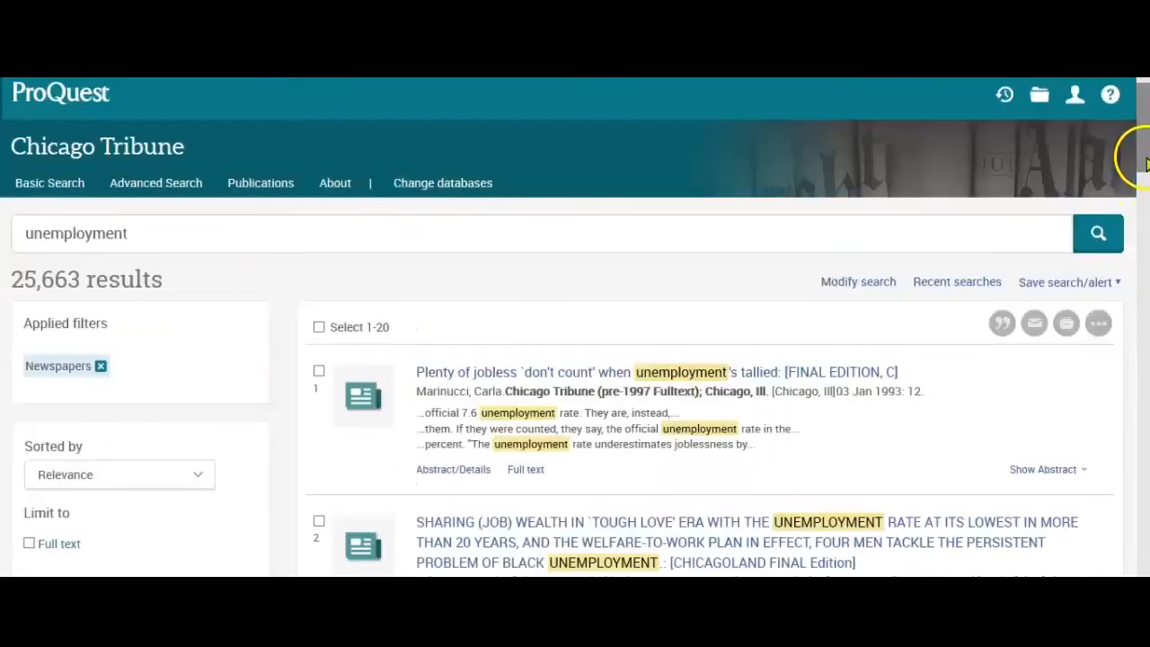
Narrow the results' publication date range to the 2020-2029 decade.
drag(1142, 160, 1143, 212)
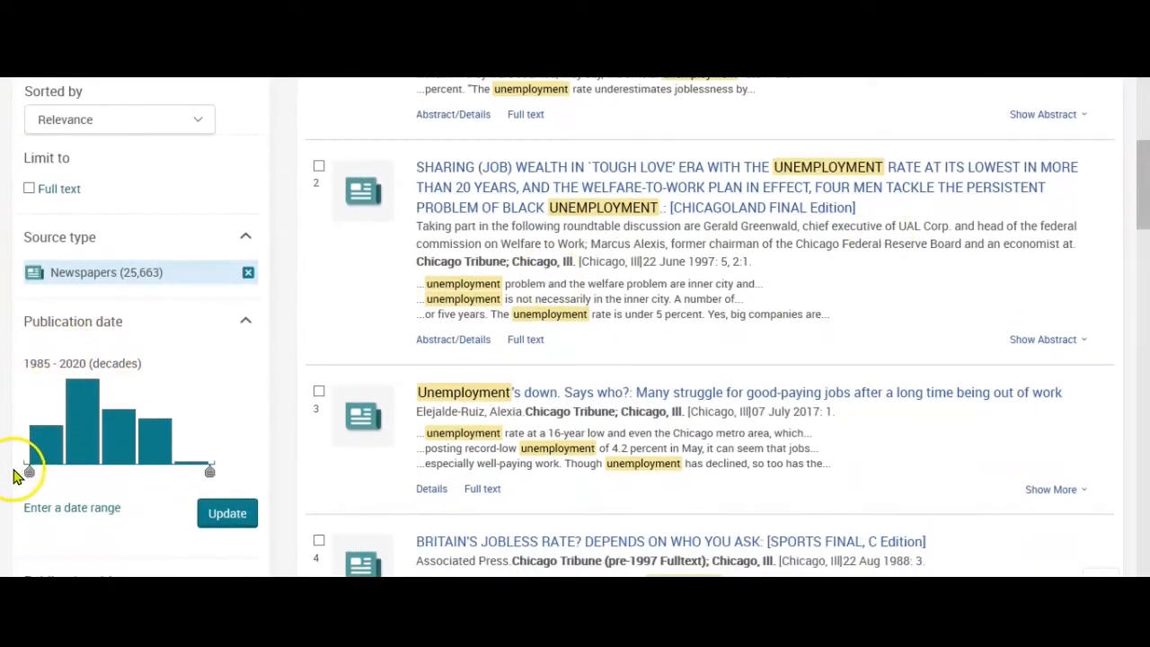
mouse_move(29, 477)
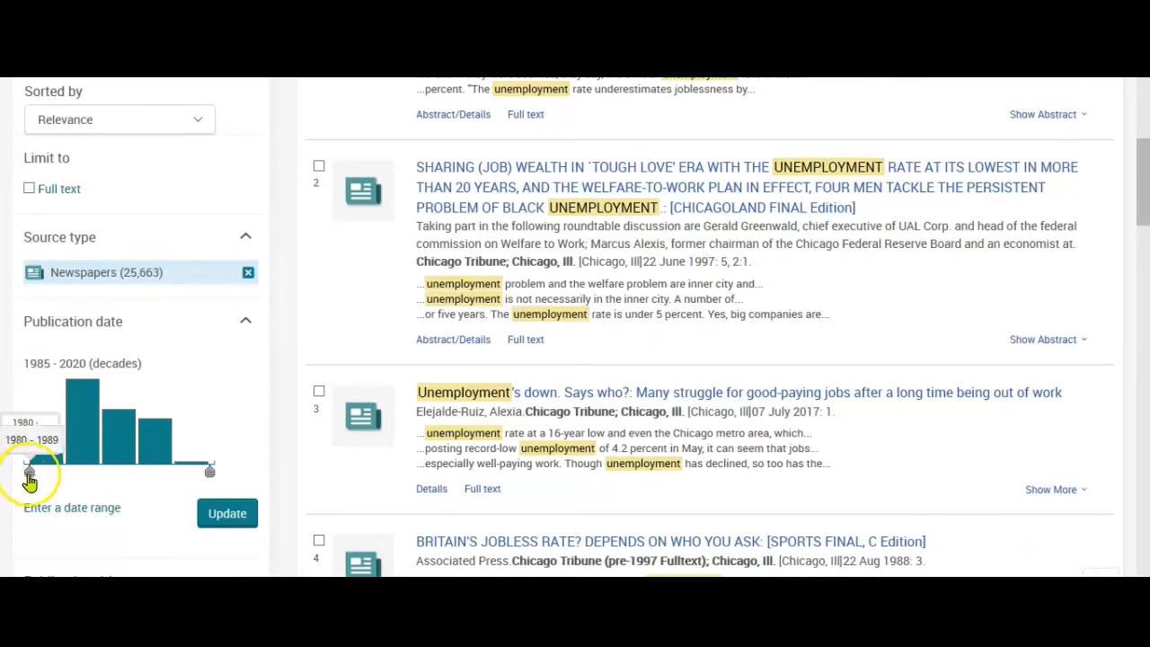
drag(30, 476, 162, 480)
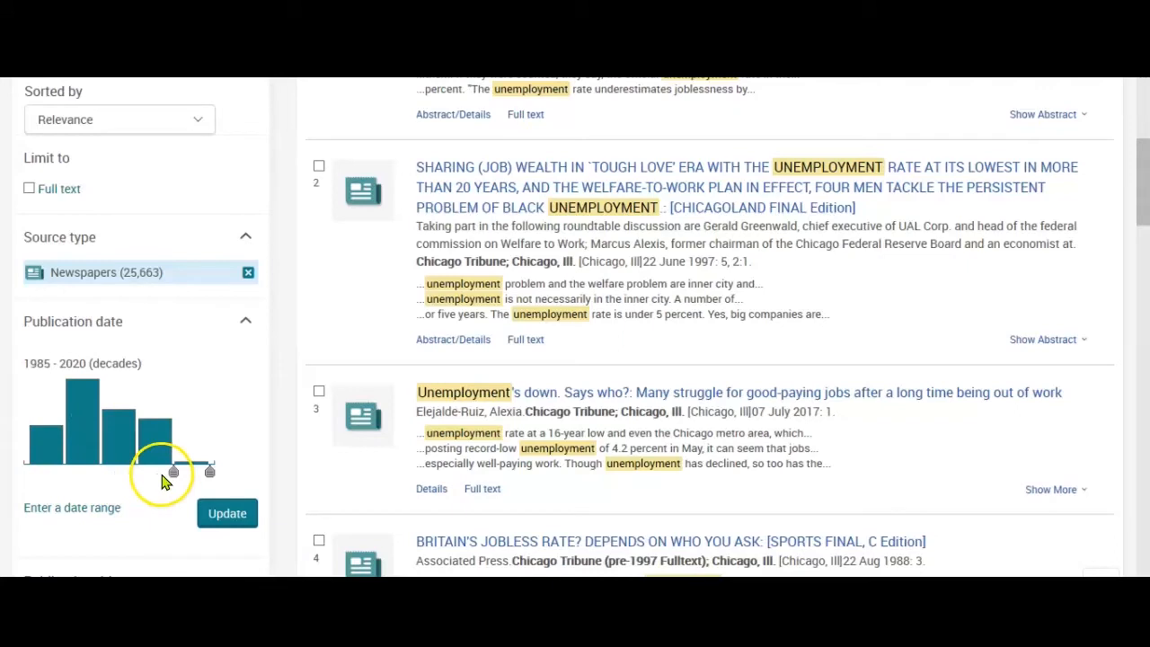
click(241, 519)
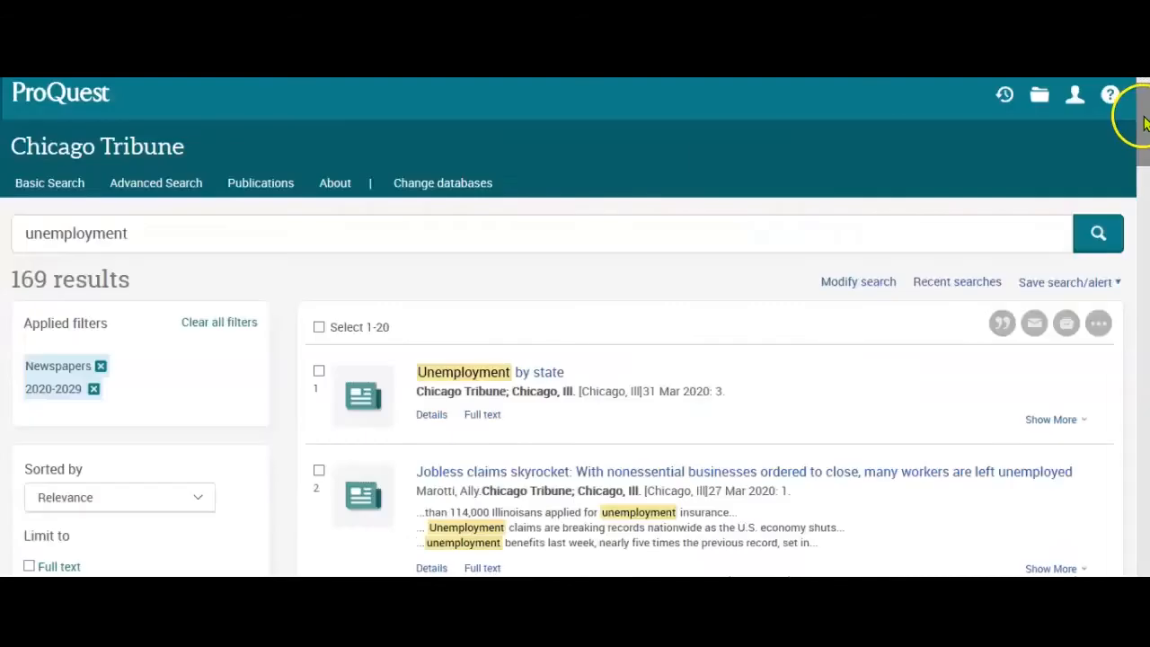
Examine the monthly distribution of the results in the January to April 2020 publication date chart.
drag(1144, 118, 1145, 174)
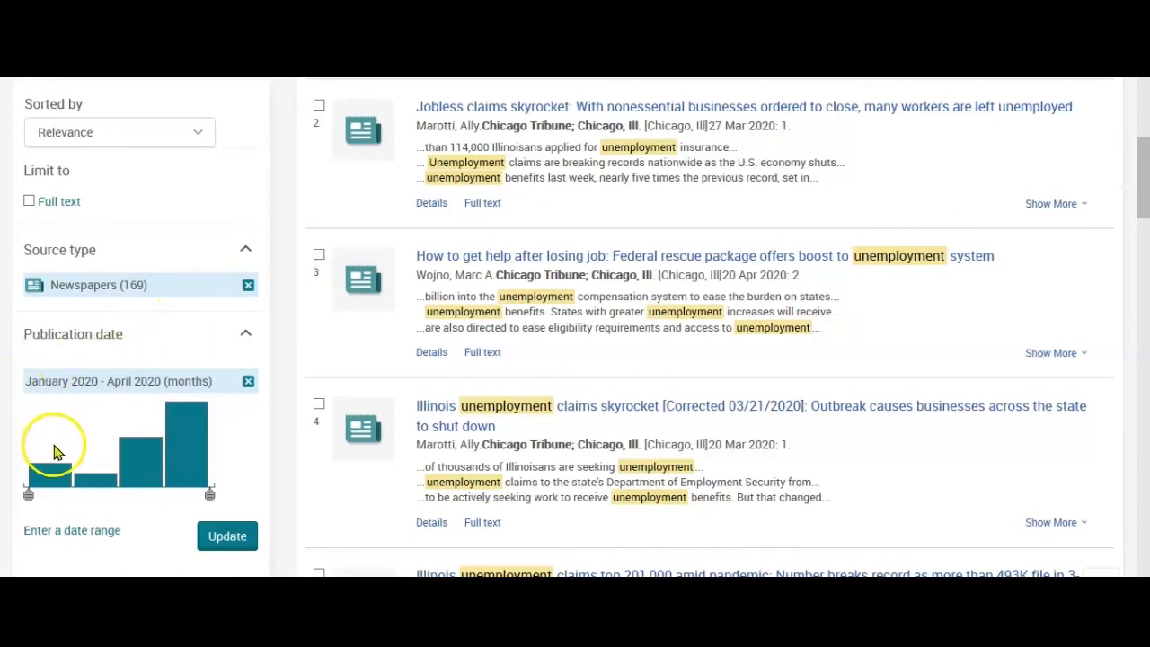
mouse_move(52, 475)
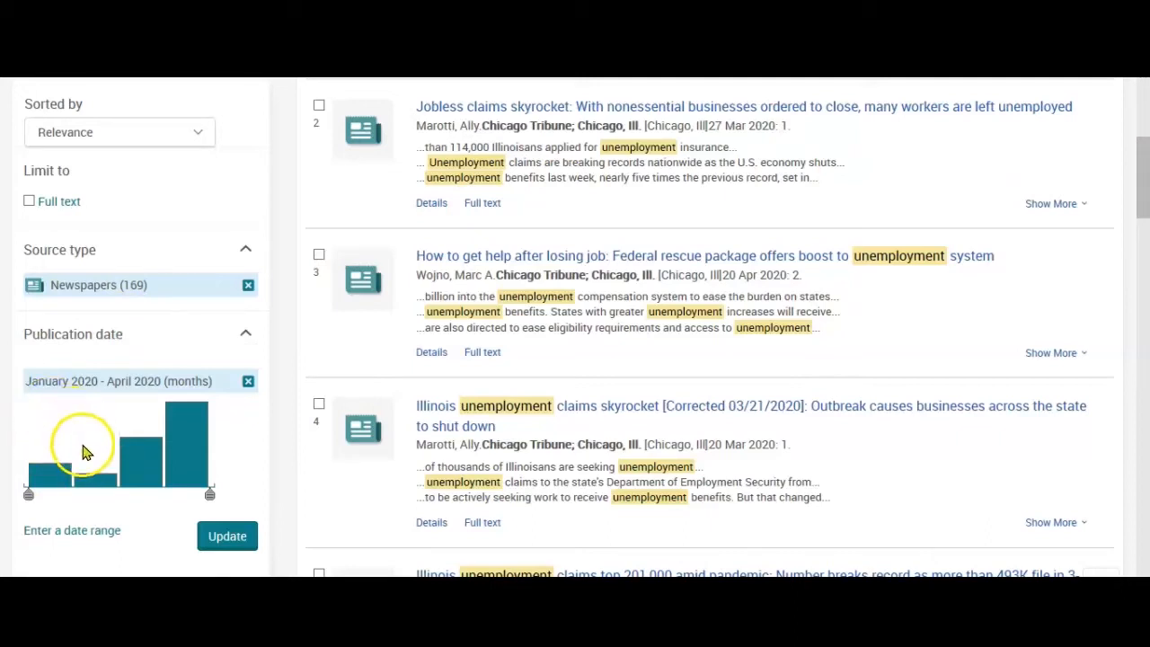
mouse_move(90, 485)
click(119, 431)
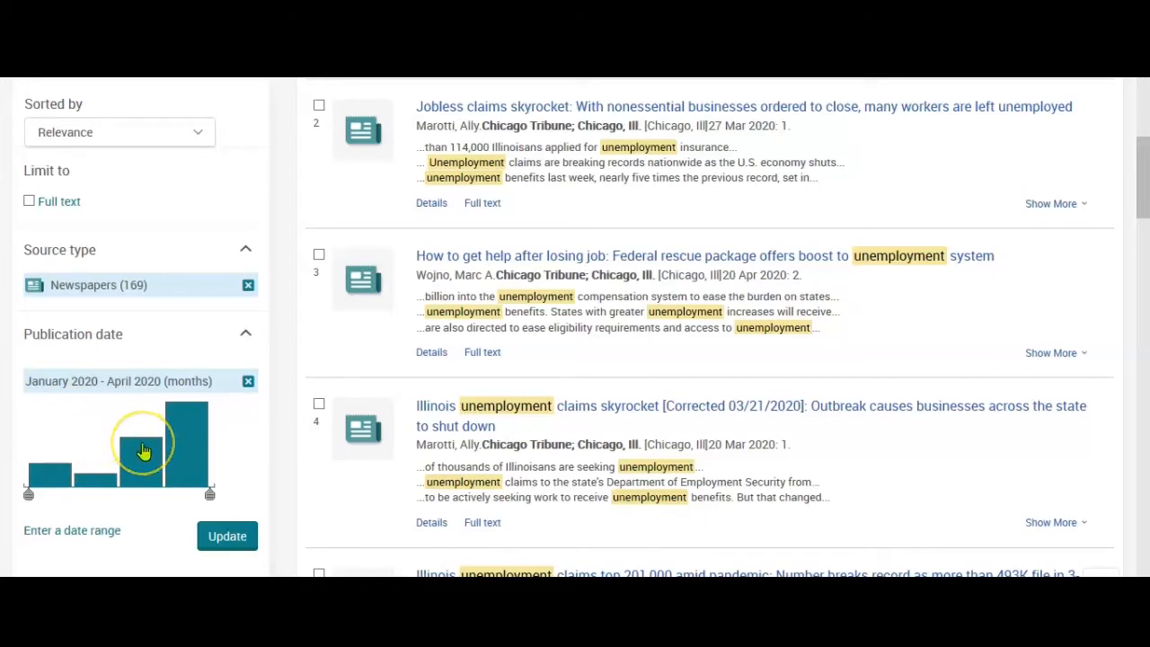
mouse_move(143, 451)
click(135, 426)
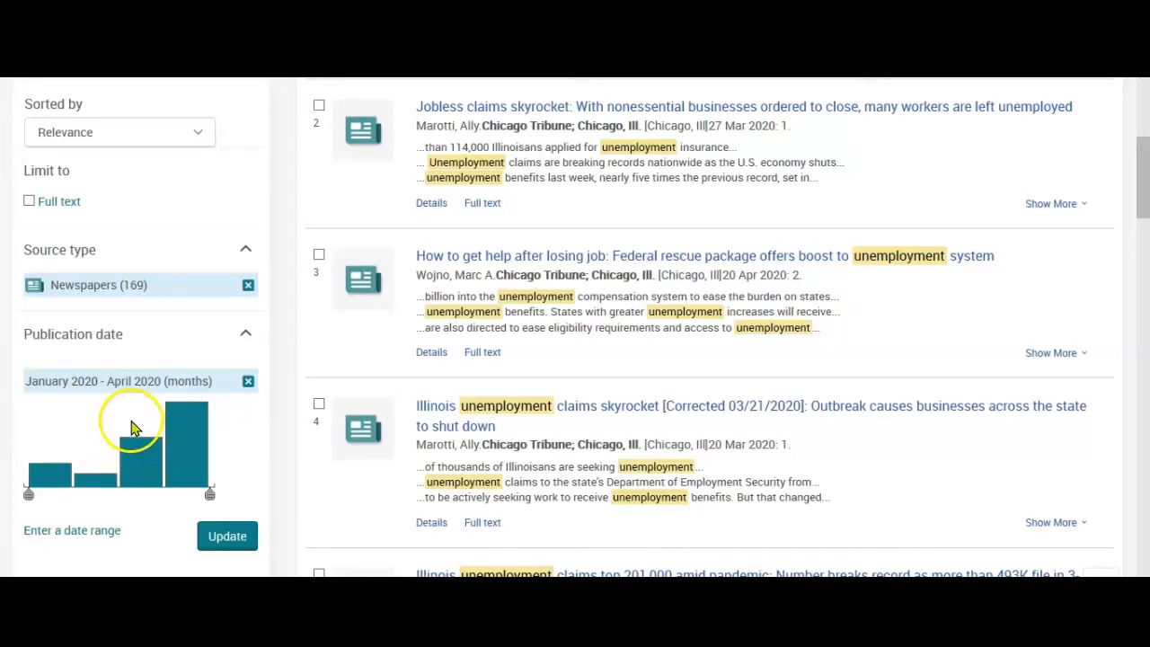
drag(123, 416, 189, 422)
mouse_move(189, 422)
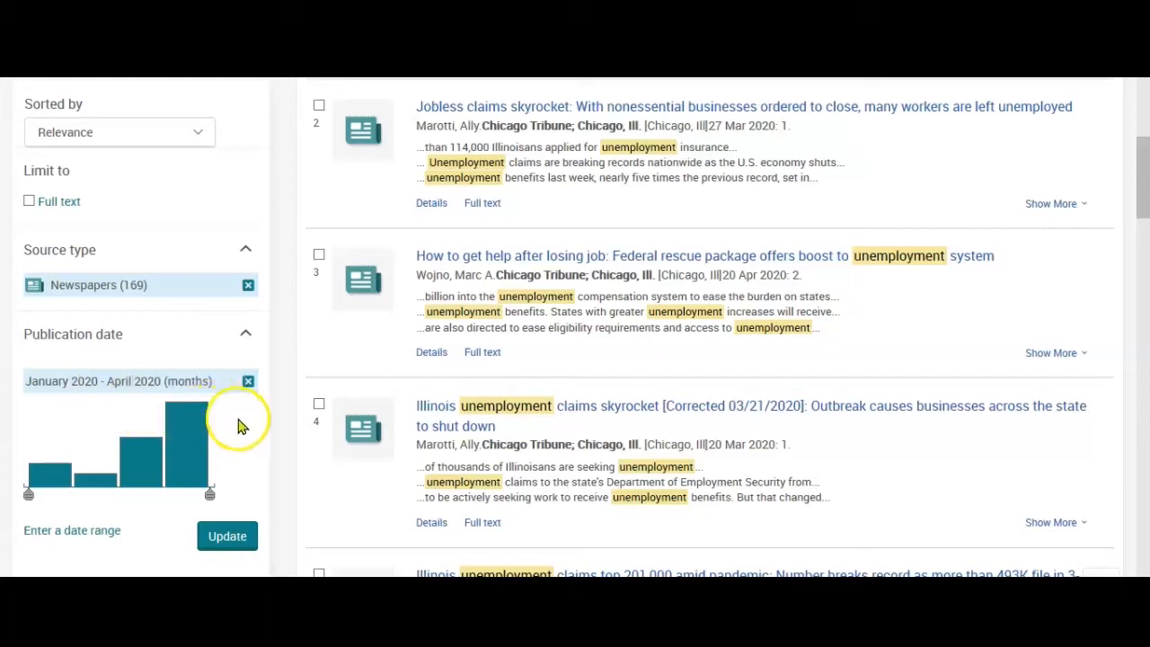
Limit the filtered unemployment results to the News document type.
drag(1142, 194, 1143, 232)
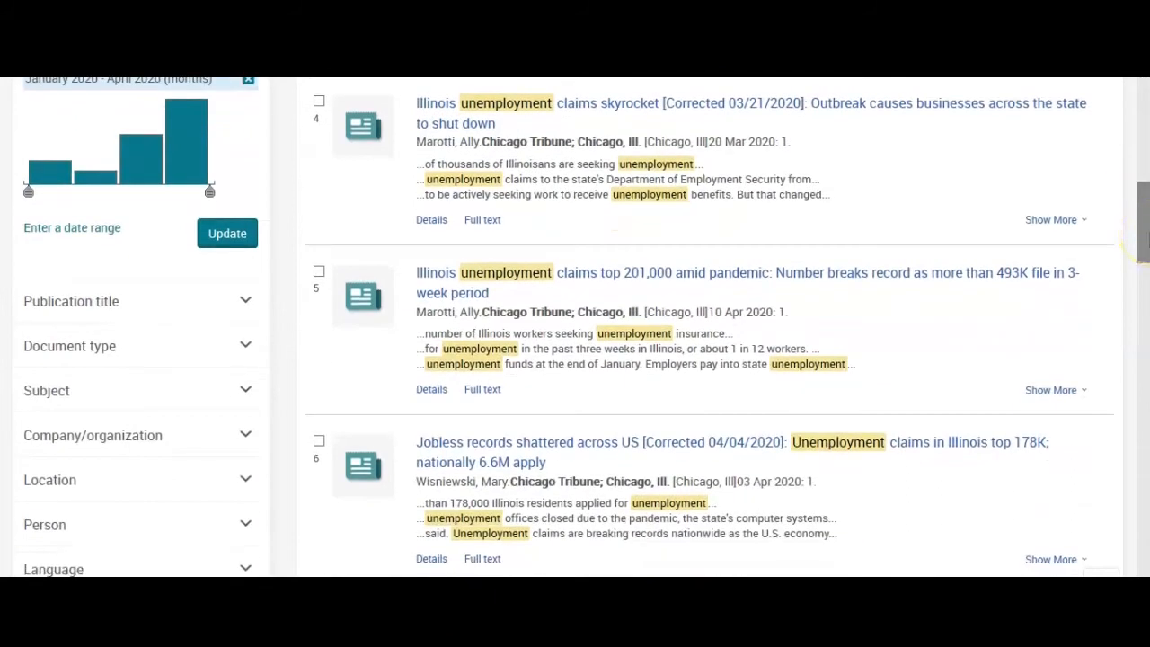
scroll(1141, 241, down, 1)
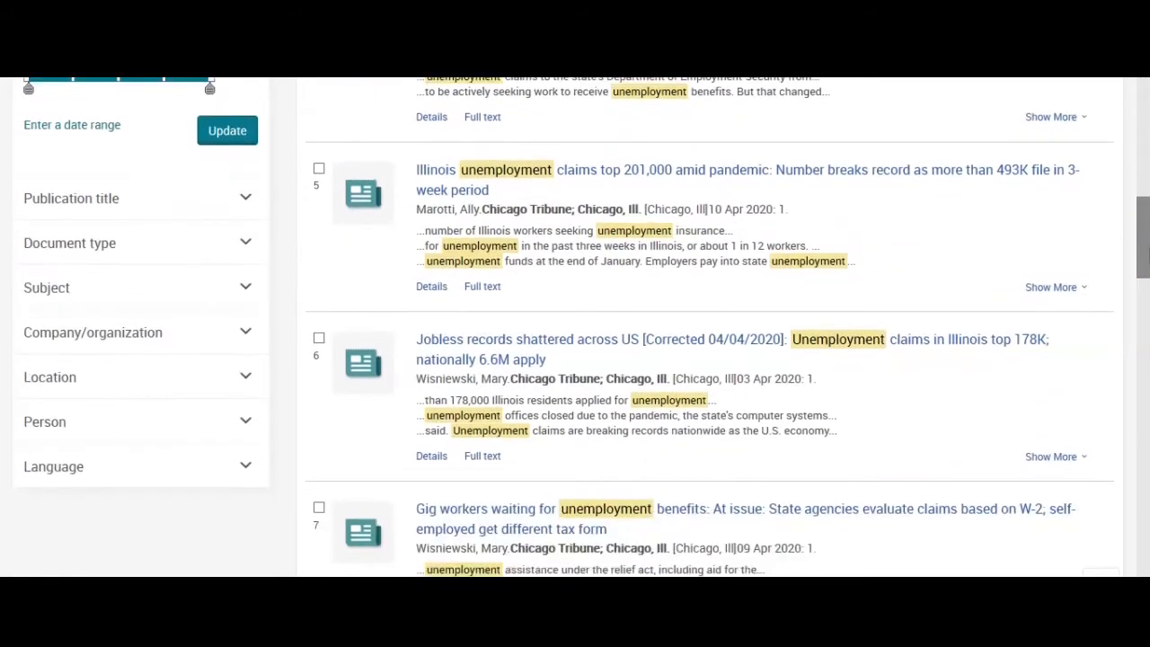
click(240, 249)
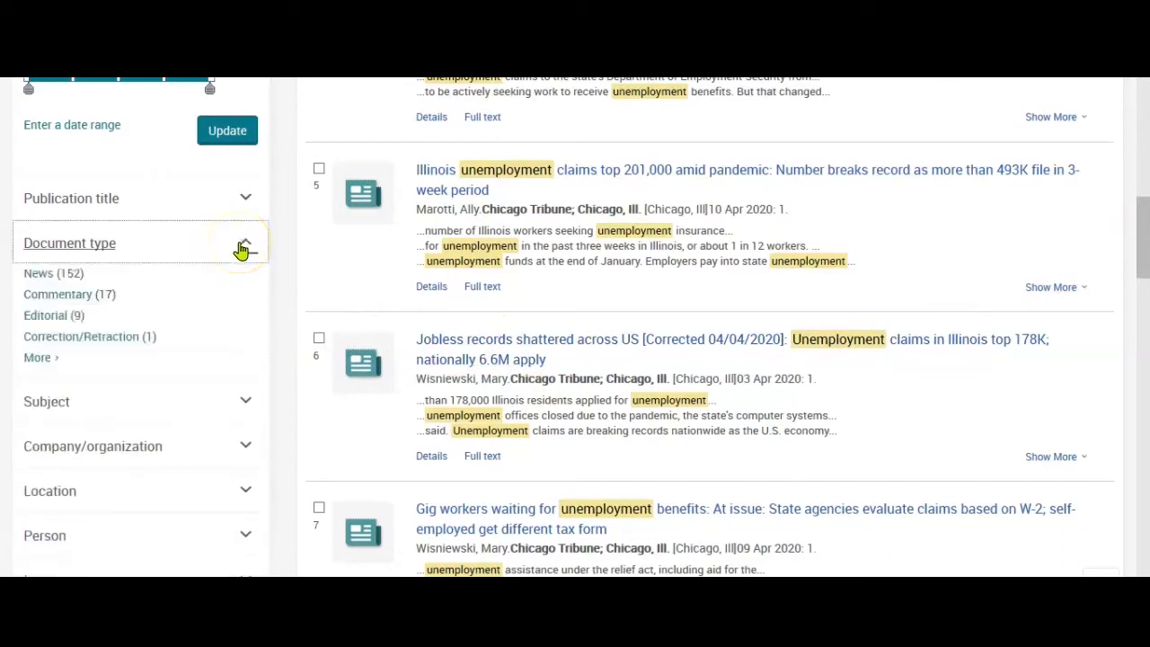
click(39, 279)
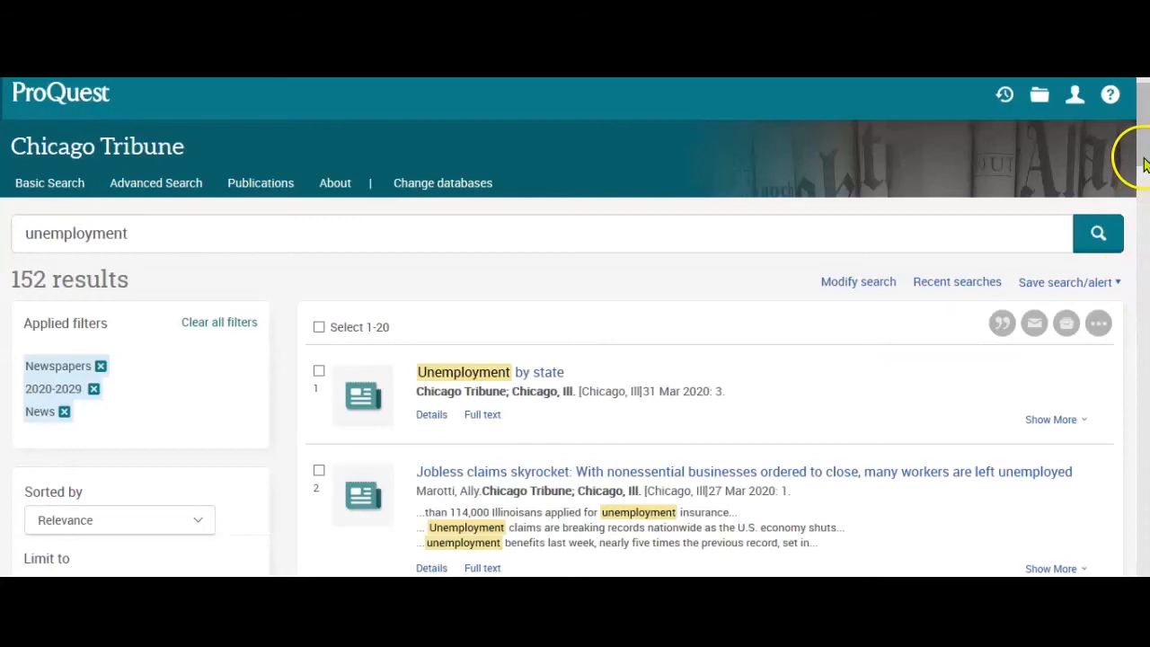
Select the "Jobless claims skyrocket" article and review its generated citation and the available citation styles.
scroll(1142, 154, down, 2)
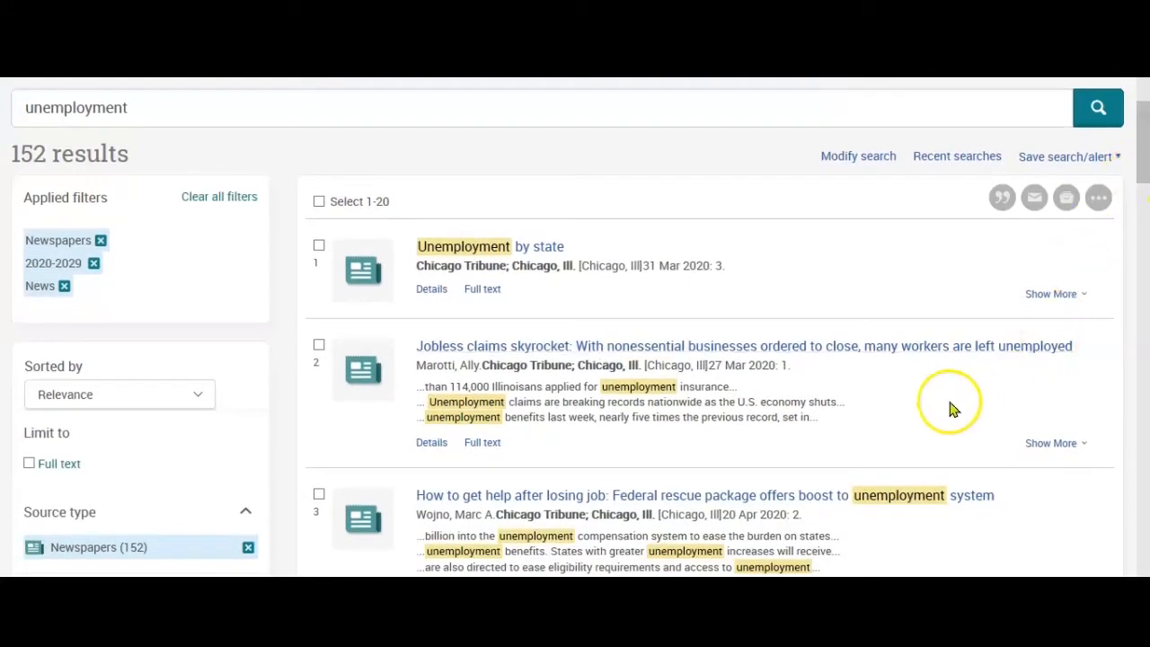
click(319, 347)
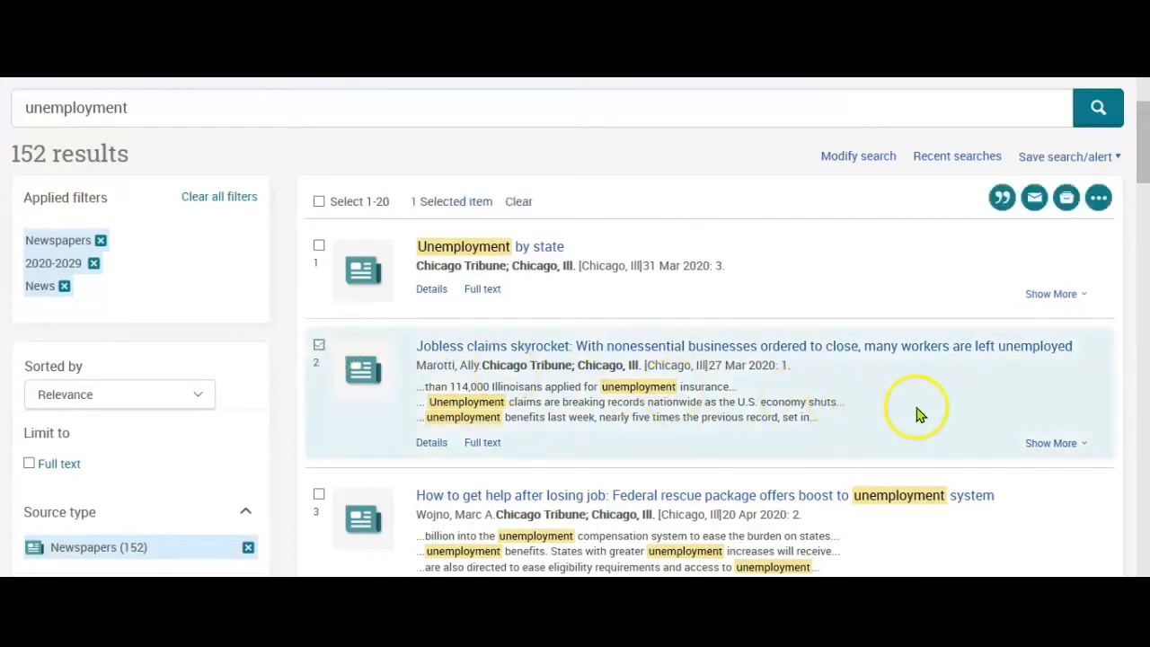
click(1003, 199)
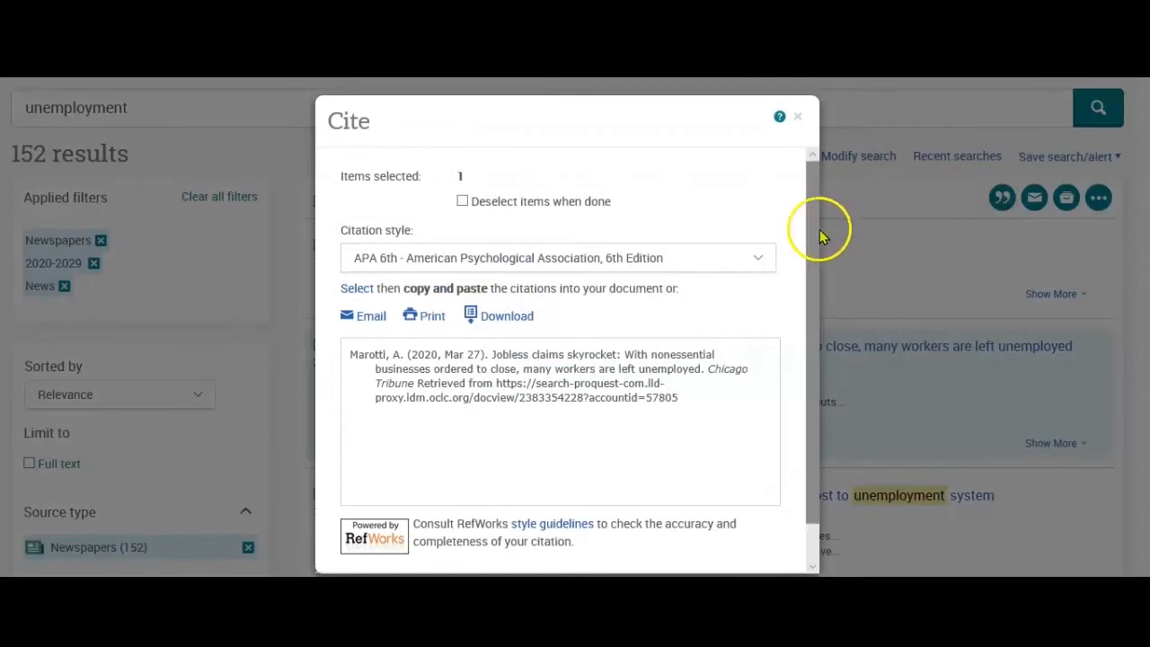
click(759, 259)
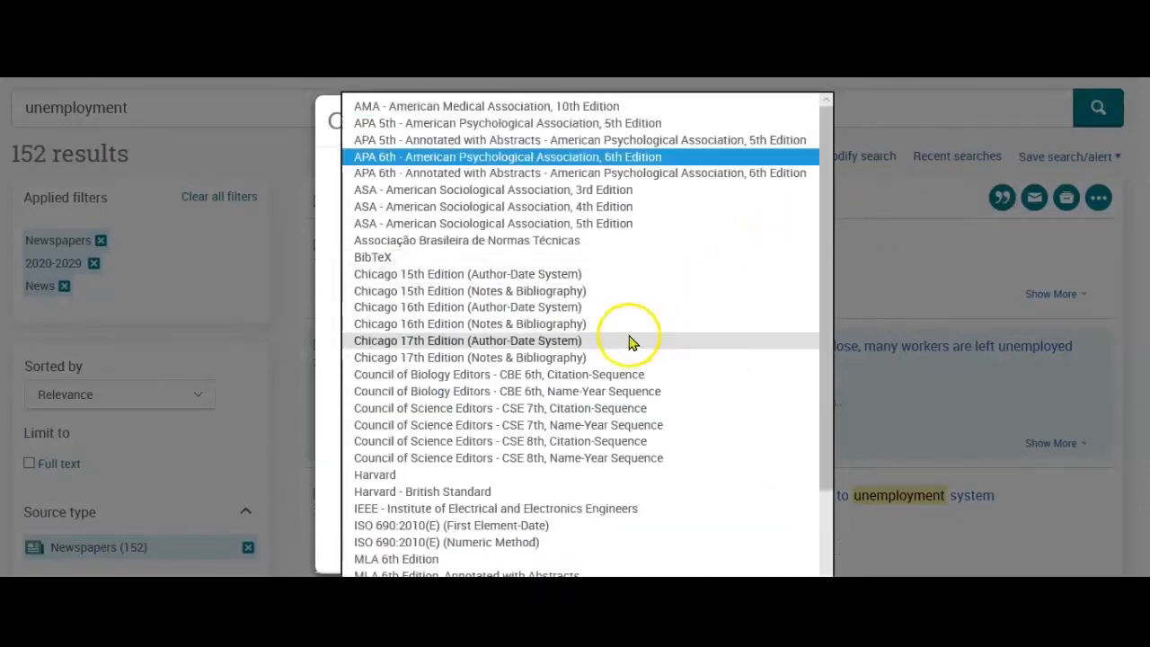
drag(830, 329, 835, 509)
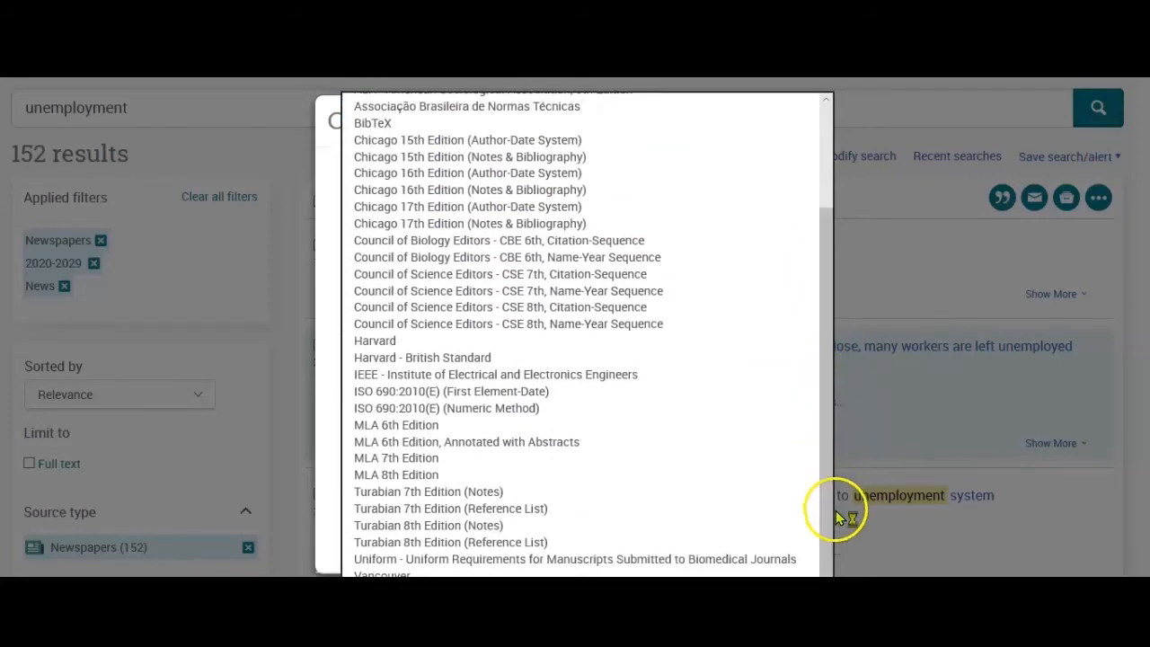
click(906, 254)
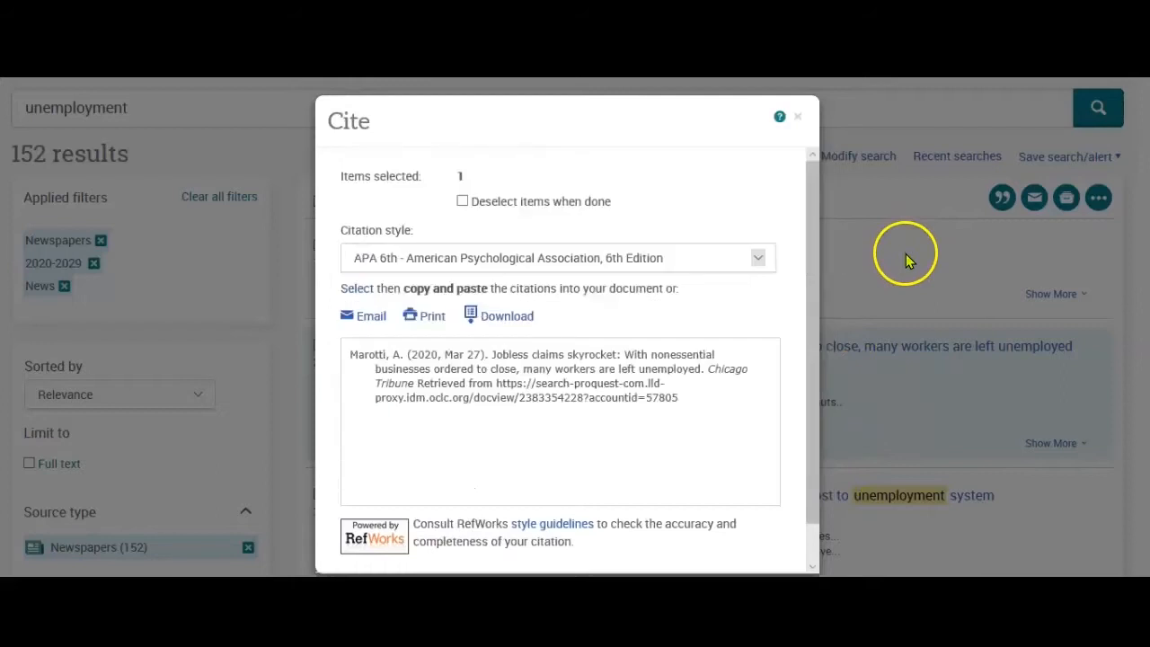
click(799, 120)
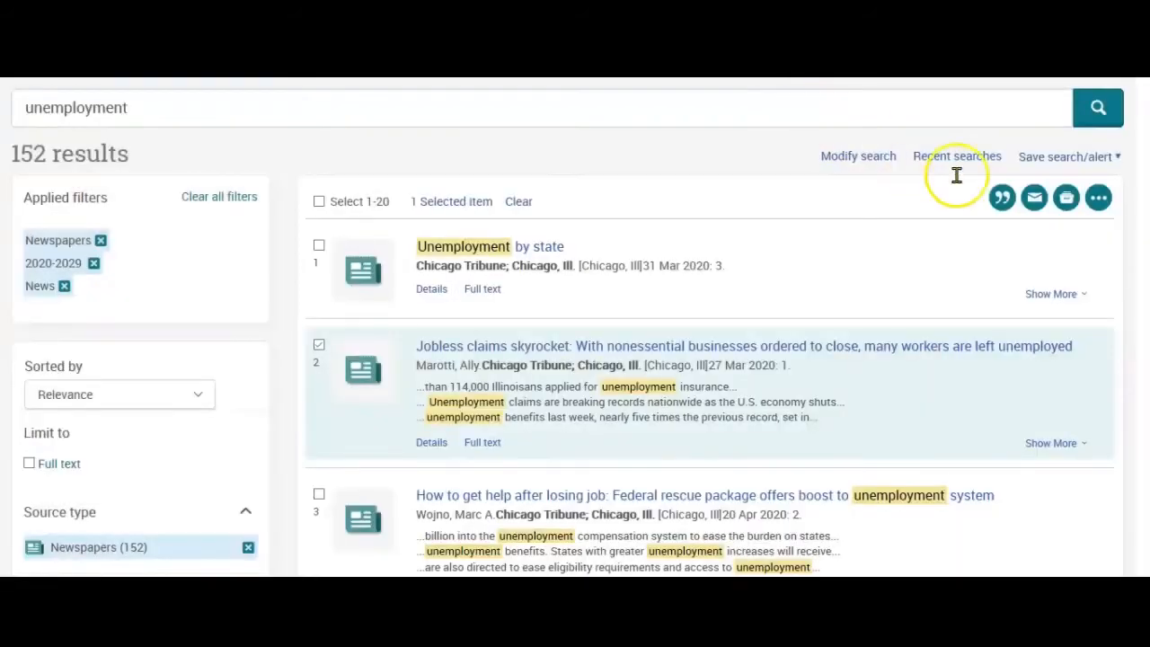
Review the options for emailing the selected article, including the content choices, without sending it.
click(1035, 199)
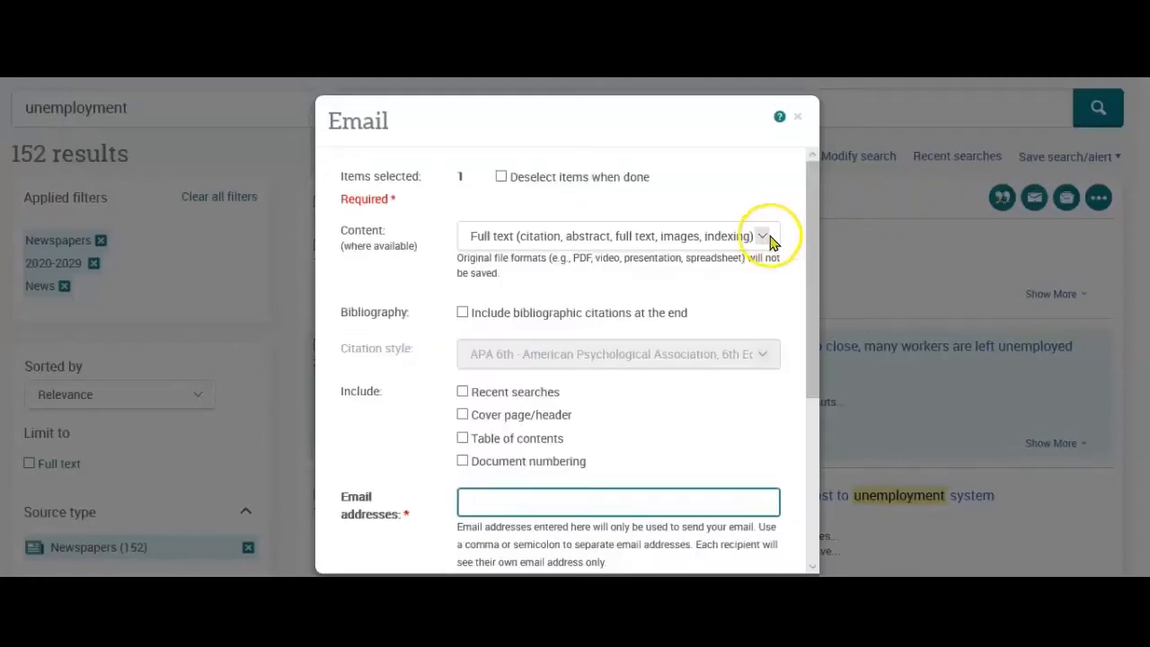
click(763, 237)
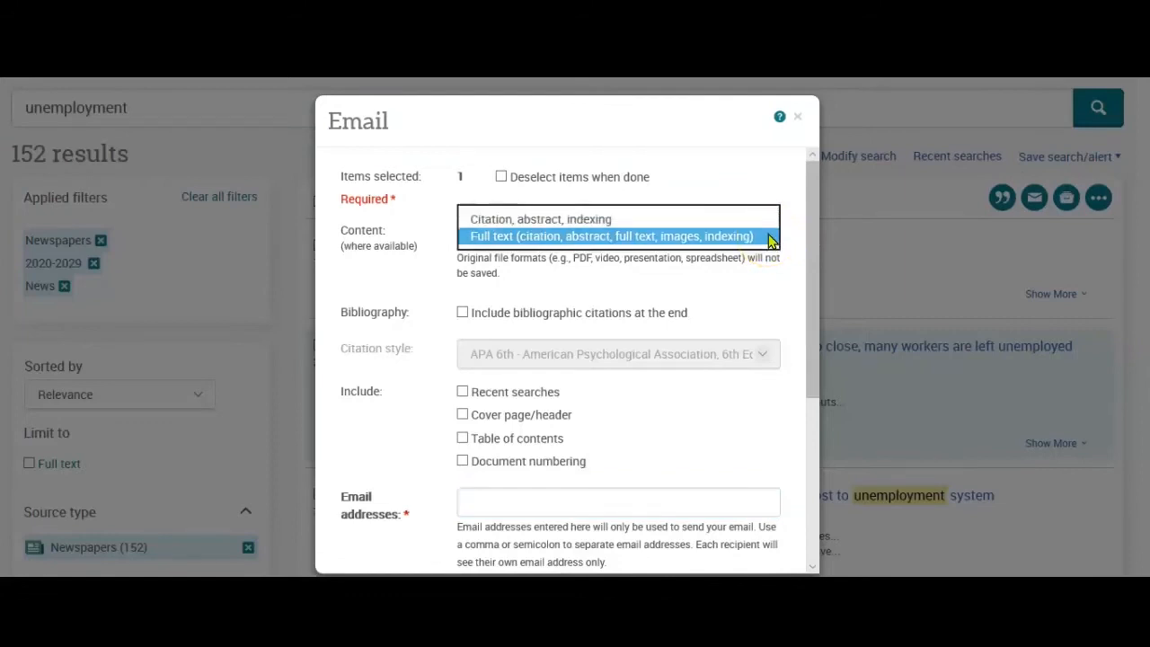
click(798, 116)
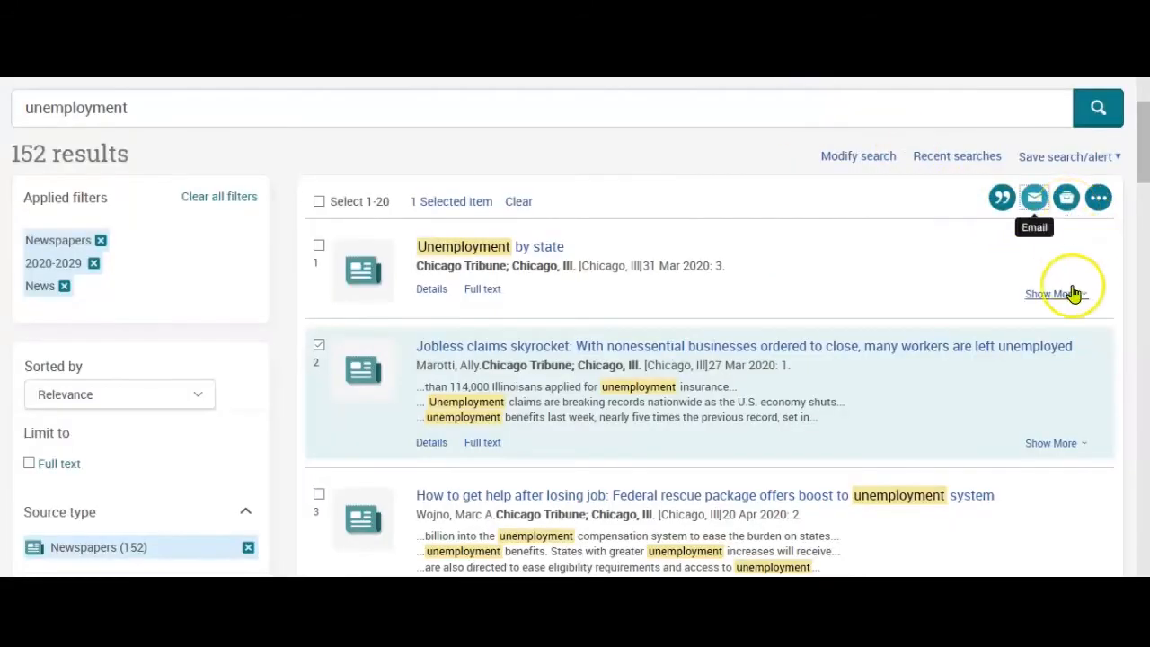
Review all save options for the selected article and the options for saving the search or creating an alert.
click(1098, 199)
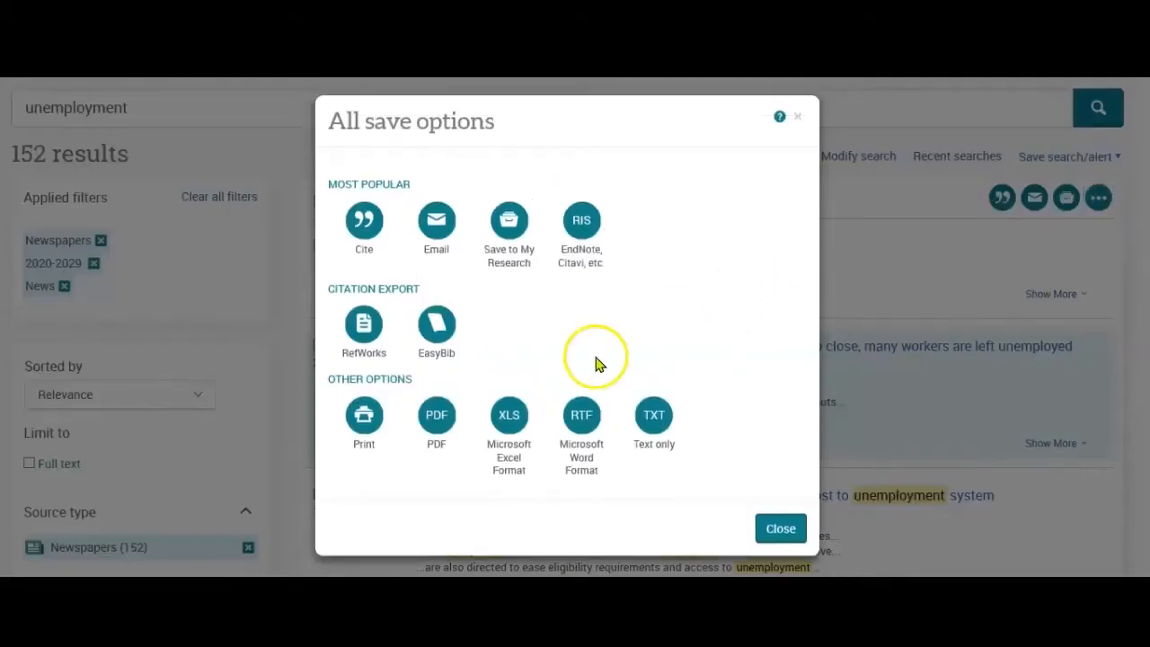
click(798, 120)
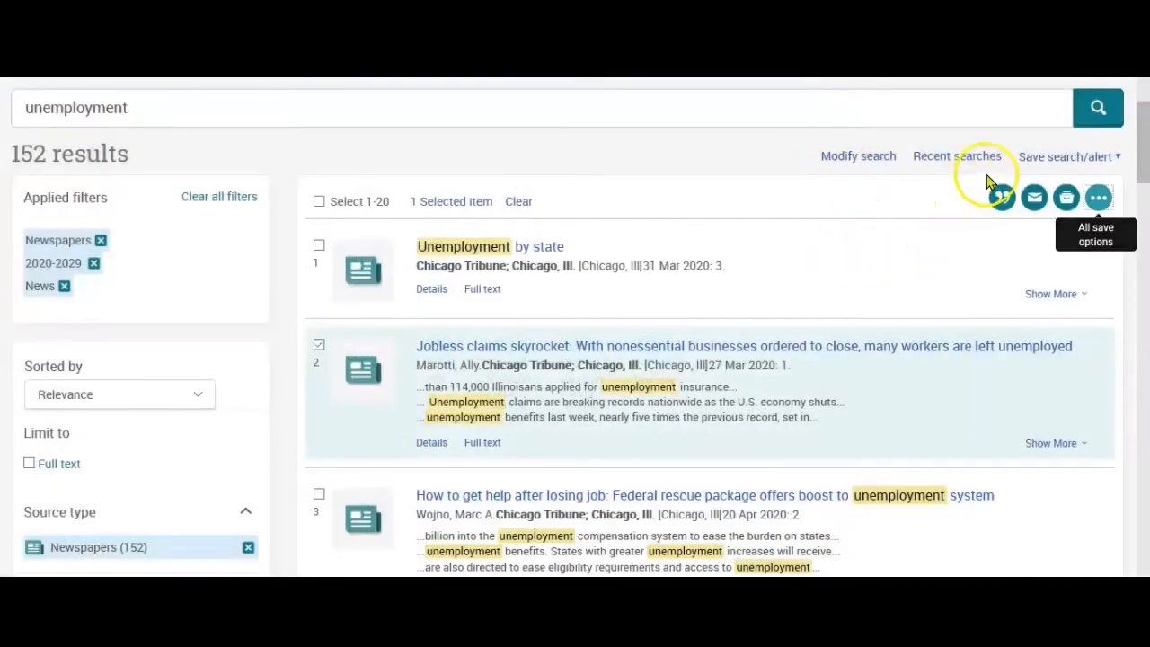
click(1104, 162)
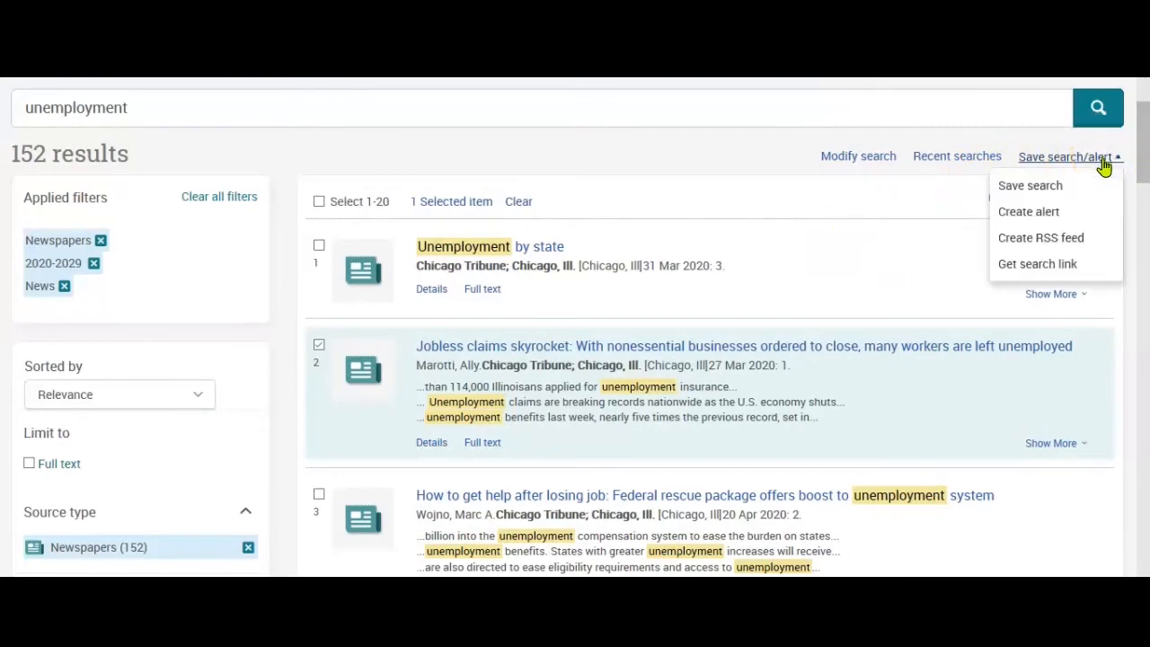
Review the alert creation form for this search, including email details, content, frequency and stop-after choices, and close it without creating an alert.
click(1052, 213)
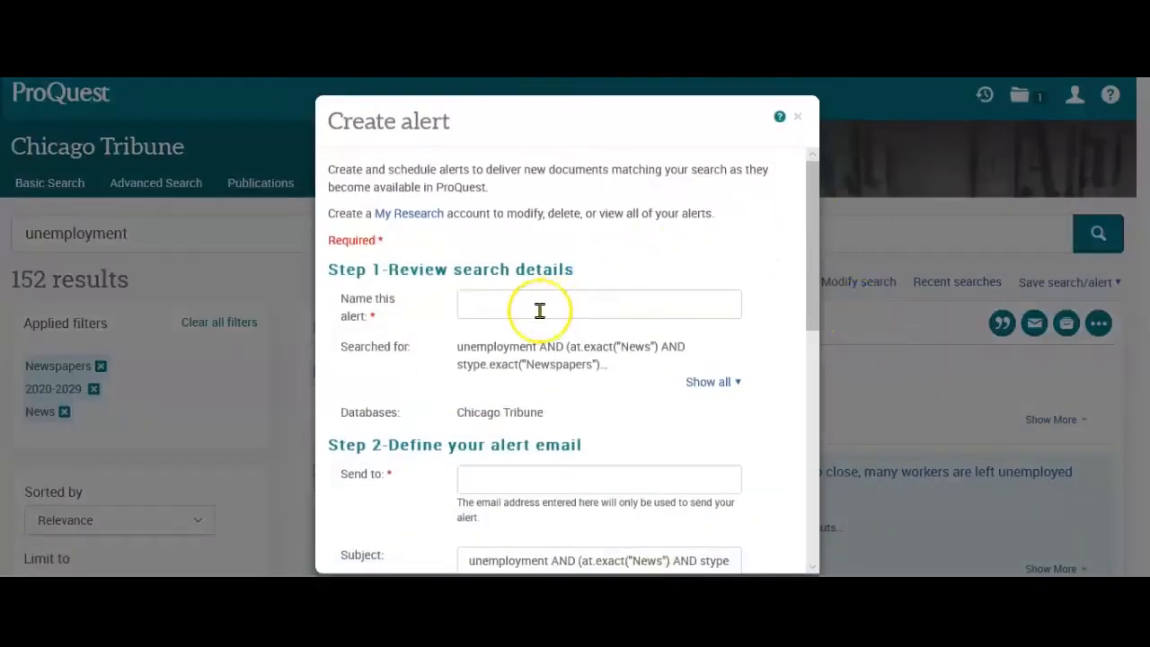
click(509, 308)
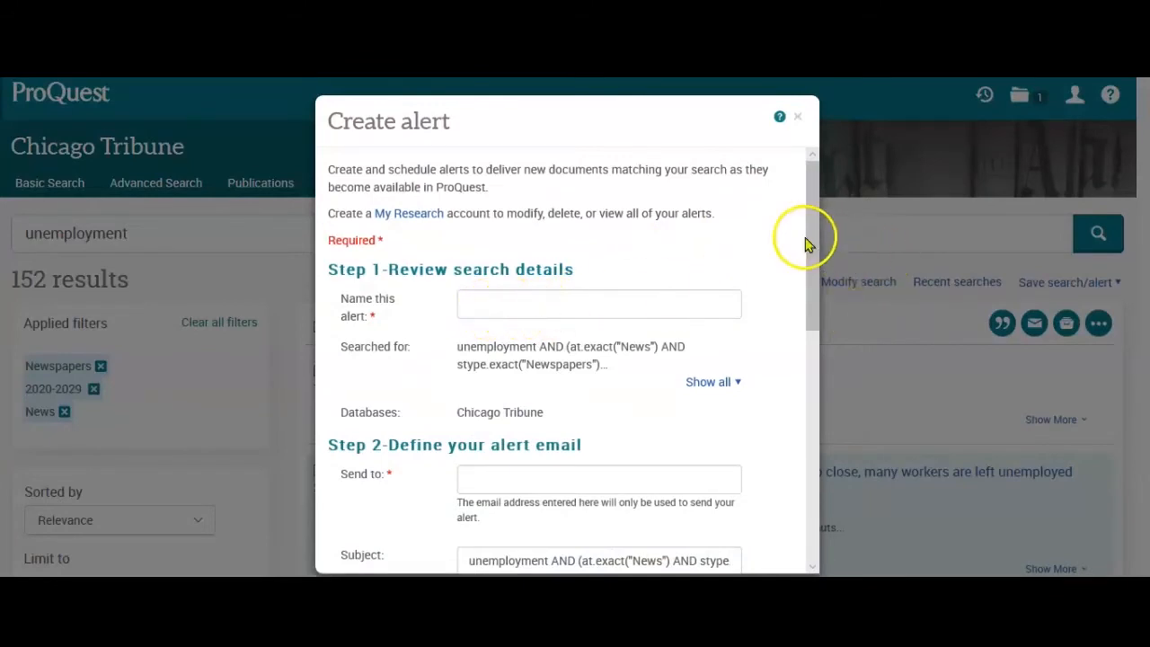
scroll(814, 238, down, 1)
drag(813, 242, 810, 408)
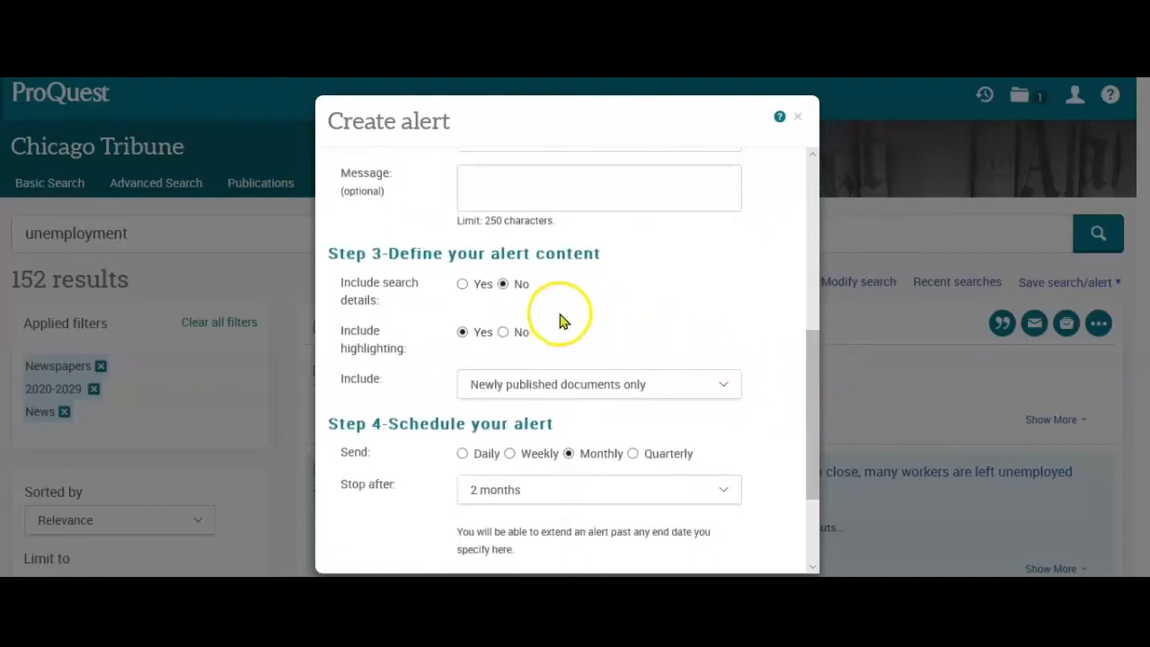
drag(822, 370, 734, 358)
scroll(718, 343, down, 1)
scroll(790, 382, up, 1)
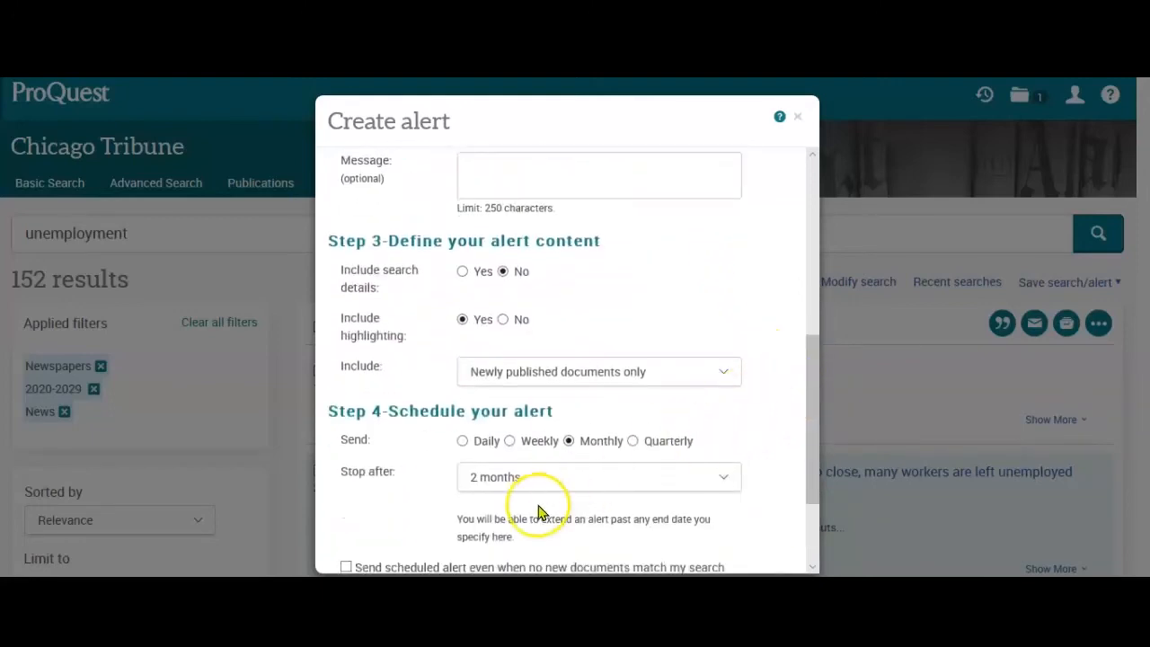
click(725, 481)
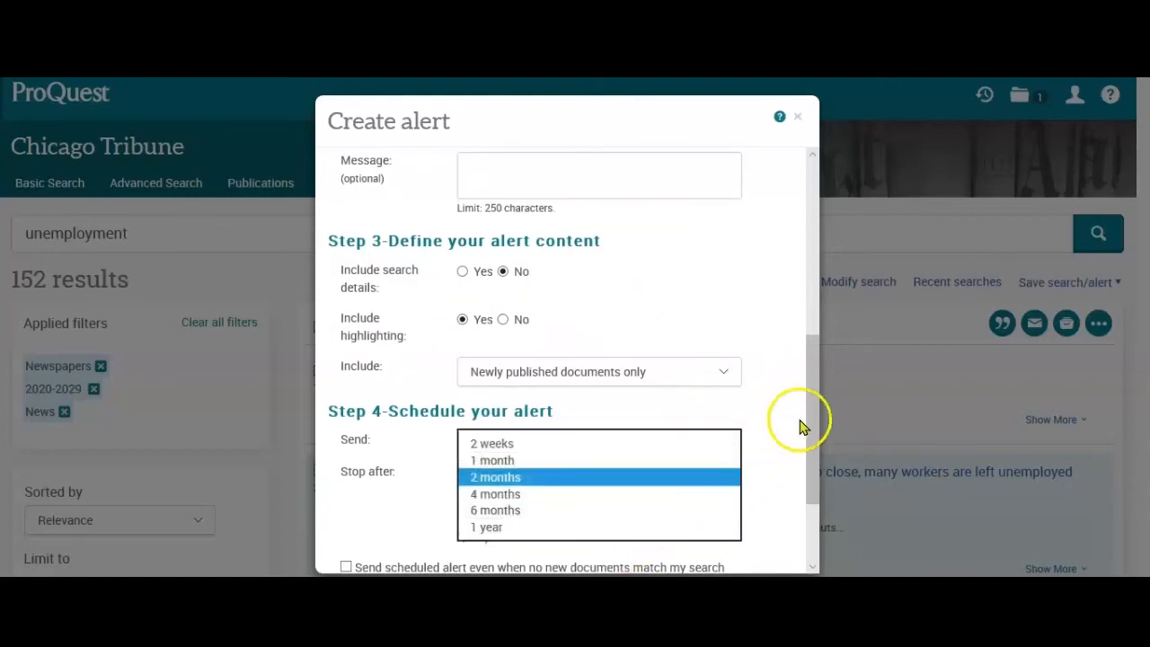
drag(815, 410, 816, 476)
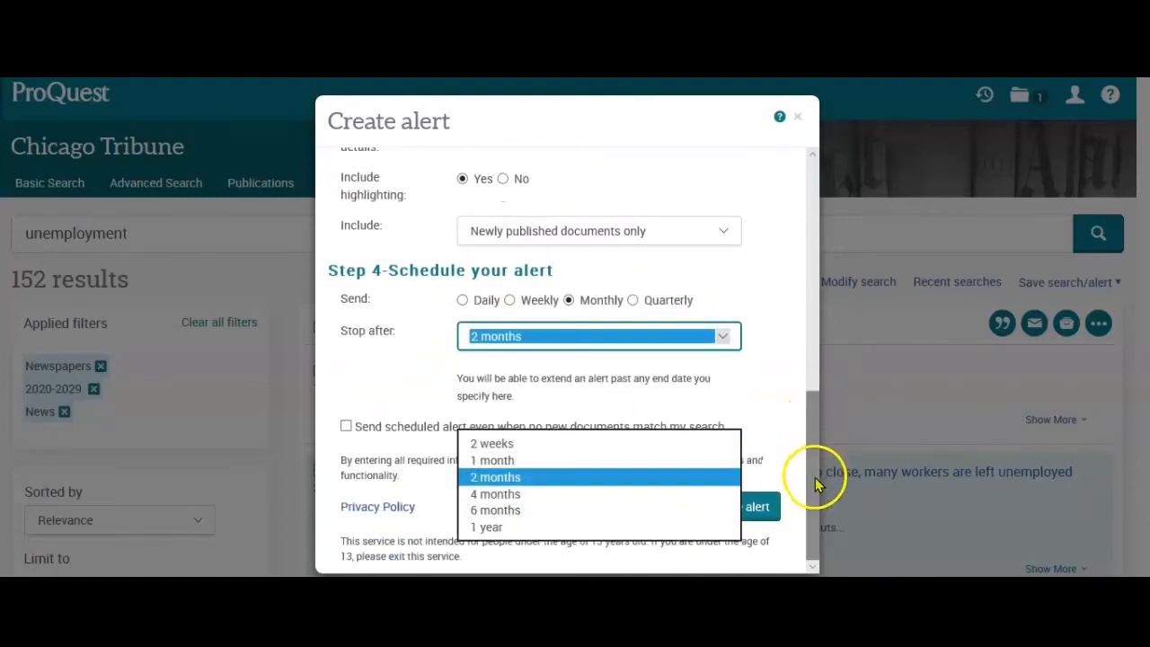
click(772, 381)
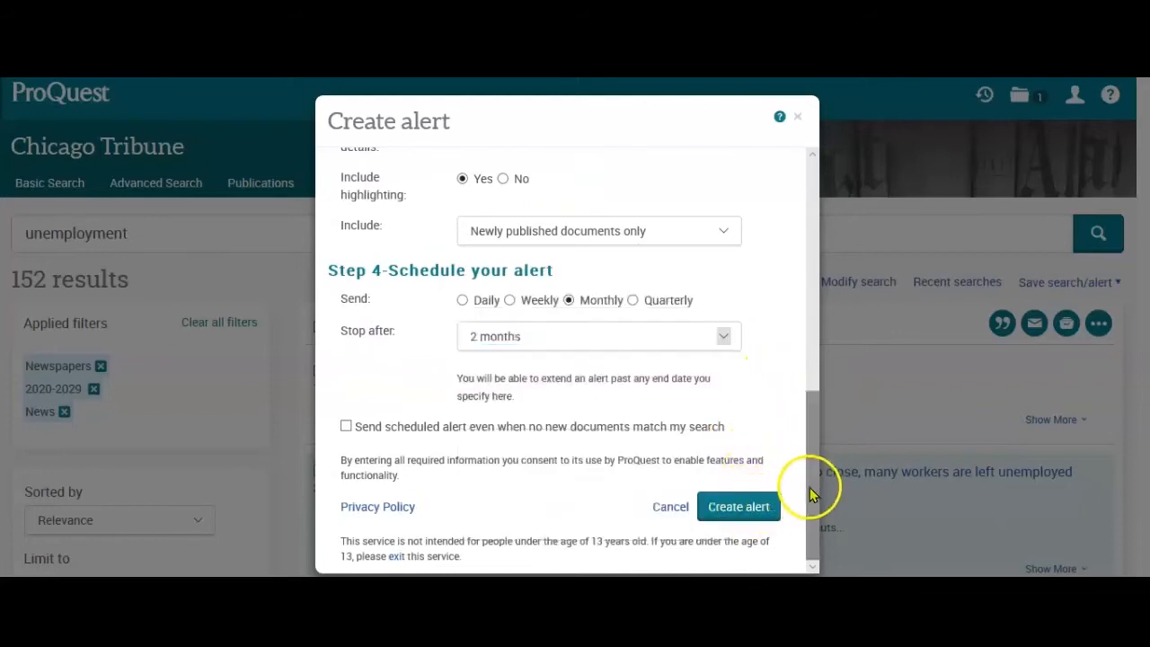
drag(811, 487, 804, 254)
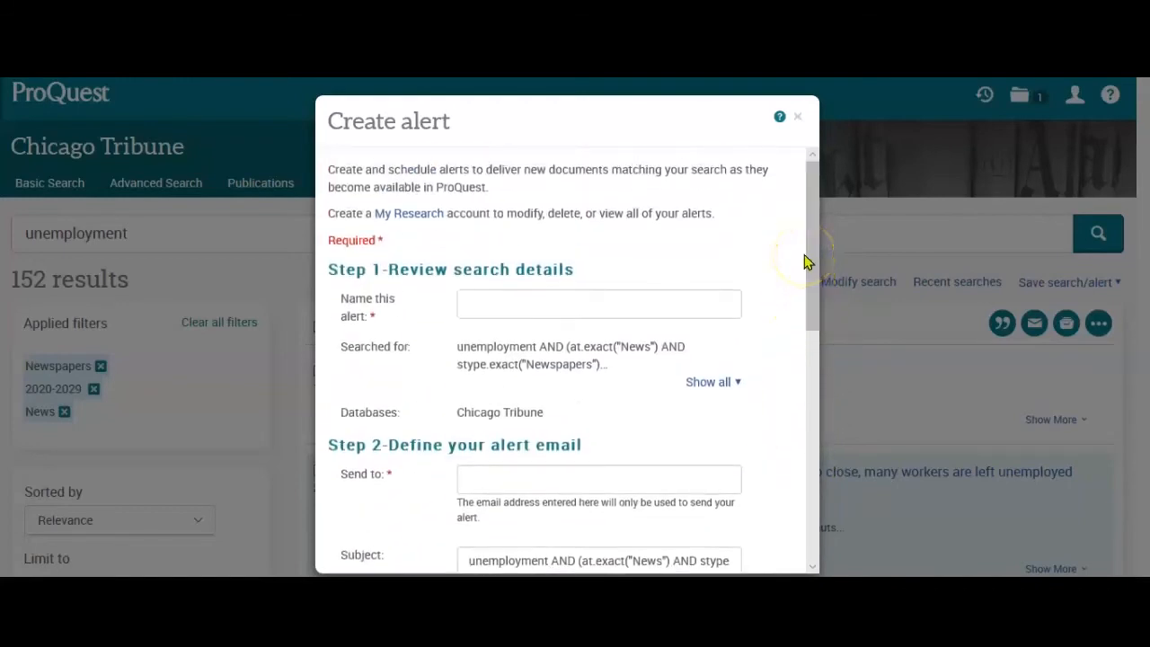
click(798, 121)
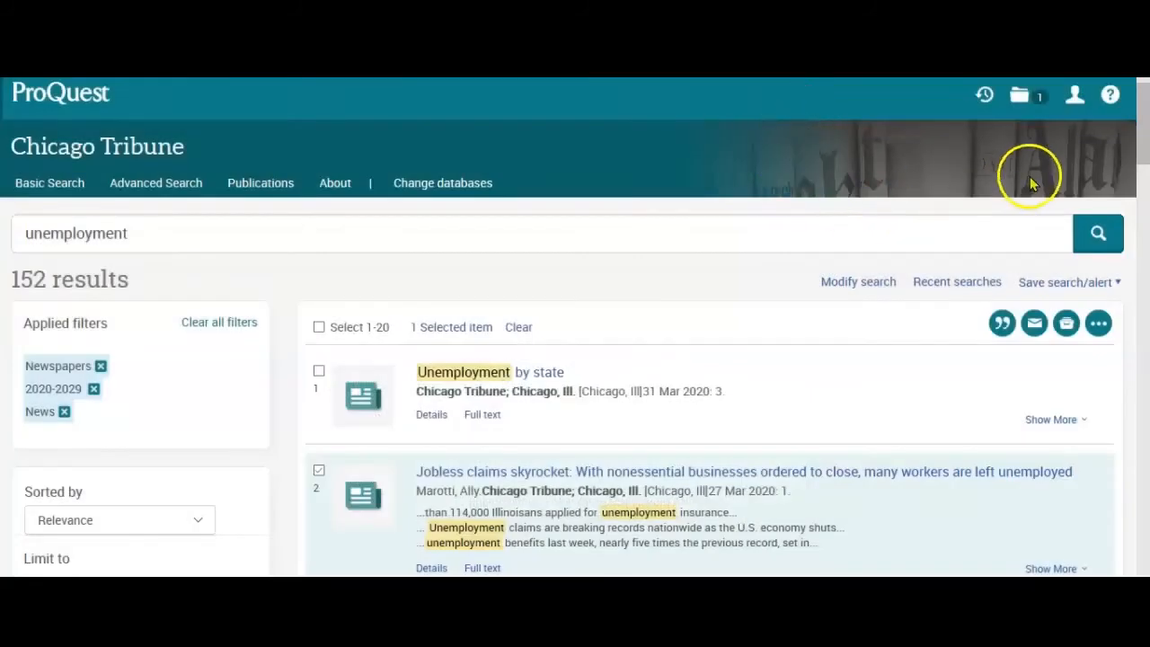
Open the "Jobless claims skyrocket" article from the results and view its full text.
drag(1141, 135, 1134, 162)
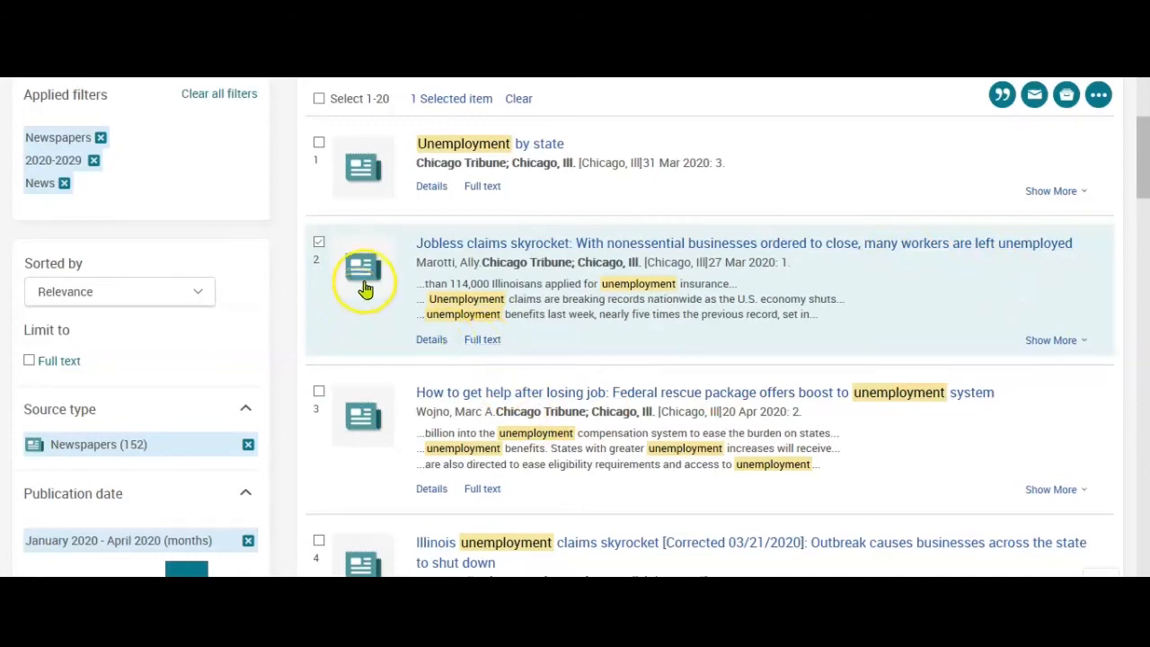
click(521, 253)
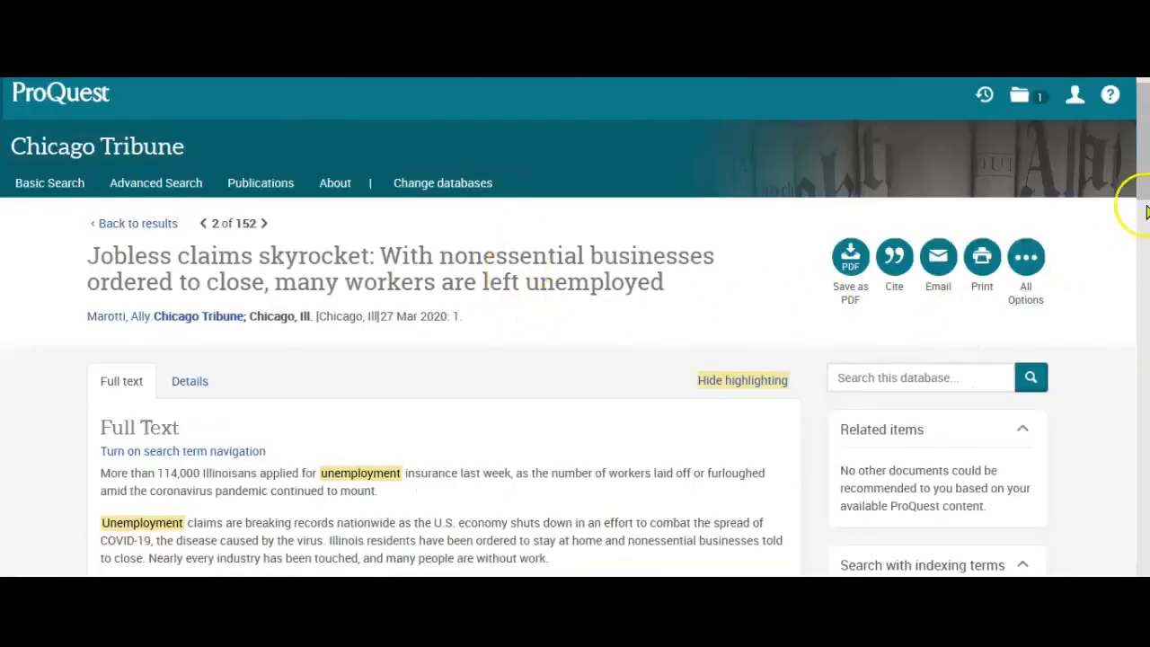
mouse_move(1146, 204)
mouse_down()
mouse_move(1145, 264)
mouse_move(1142, 182)
mouse_up()
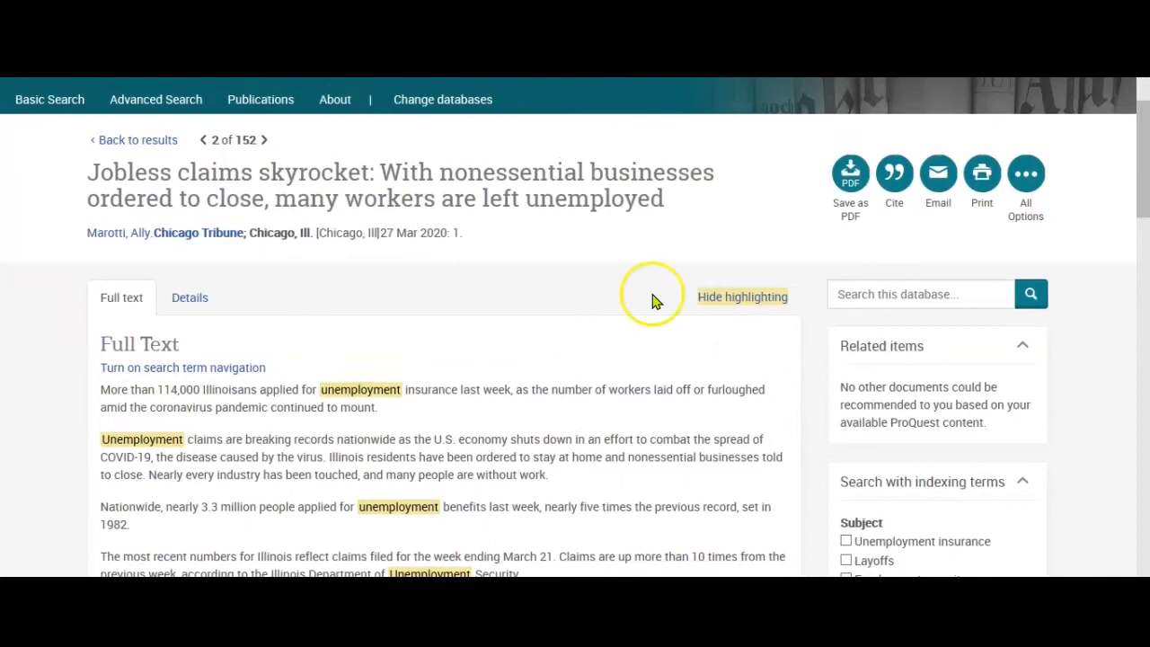
Examine the article's details record, from subject terms and publication data down to the document URL and copyright.
click(198, 305)
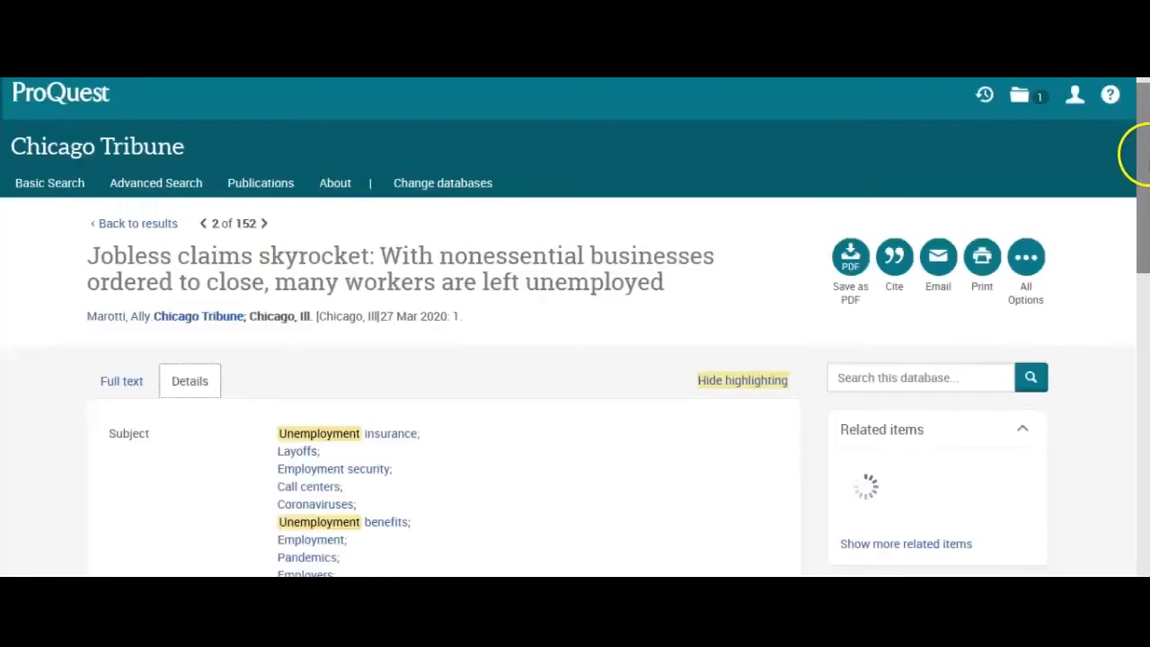
drag(1142, 153, 1137, 269)
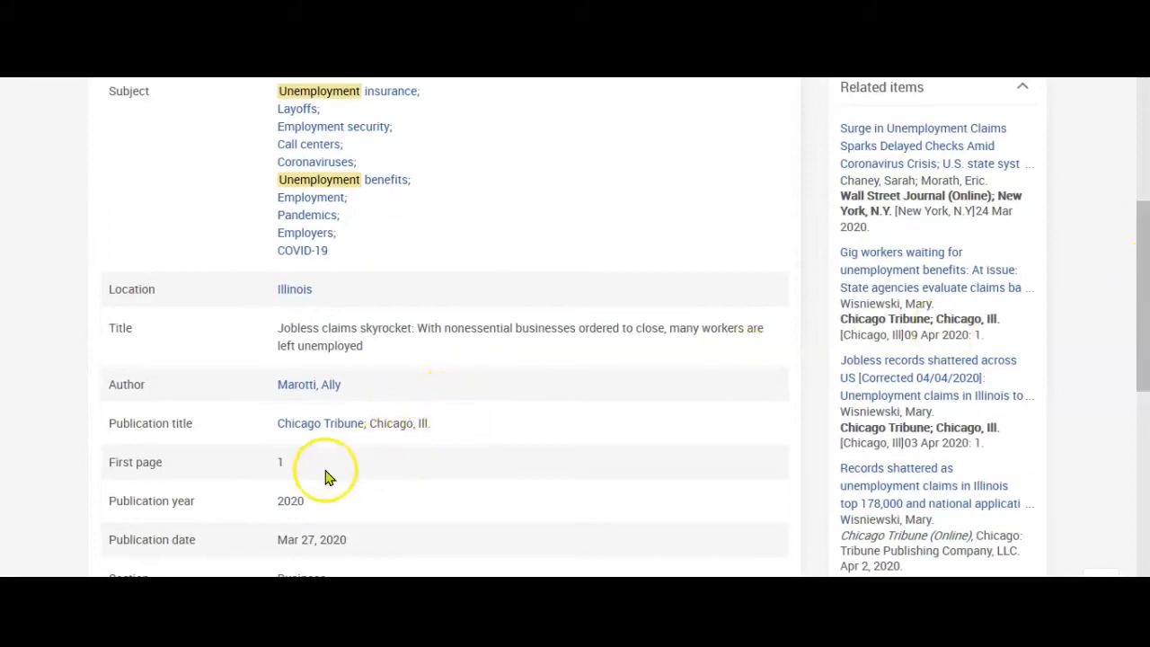
drag(1145, 277, 1137, 308)
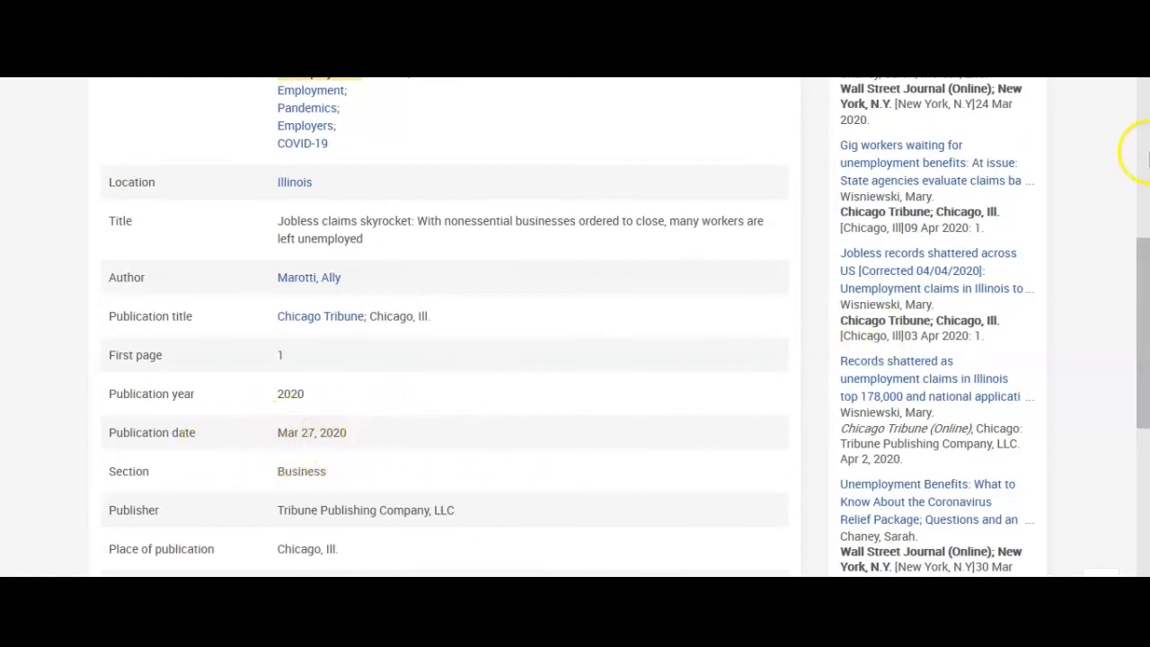
drag(1143, 248, 1144, 296)
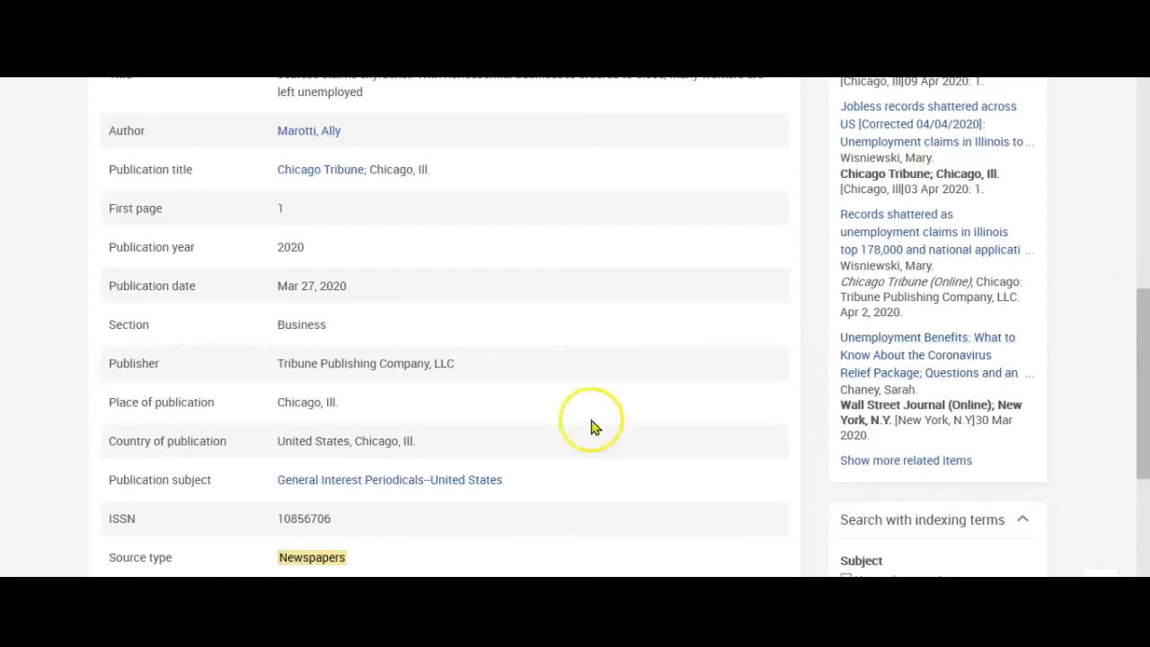
drag(1143, 328, 1146, 402)
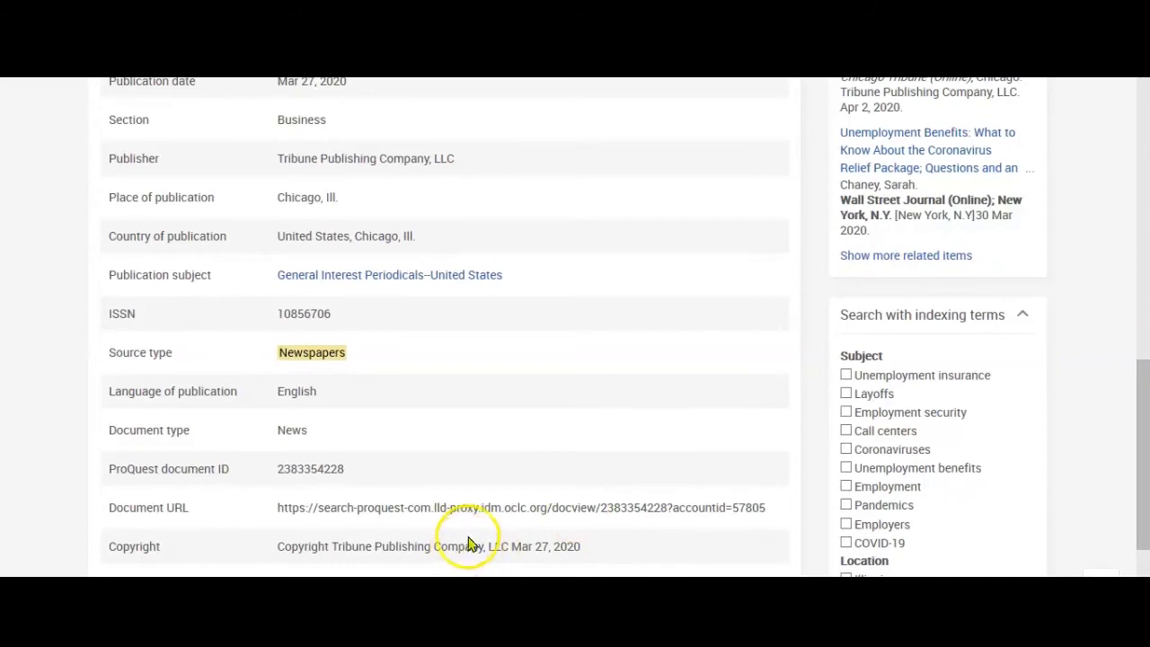
drag(443, 511, 422, 492)
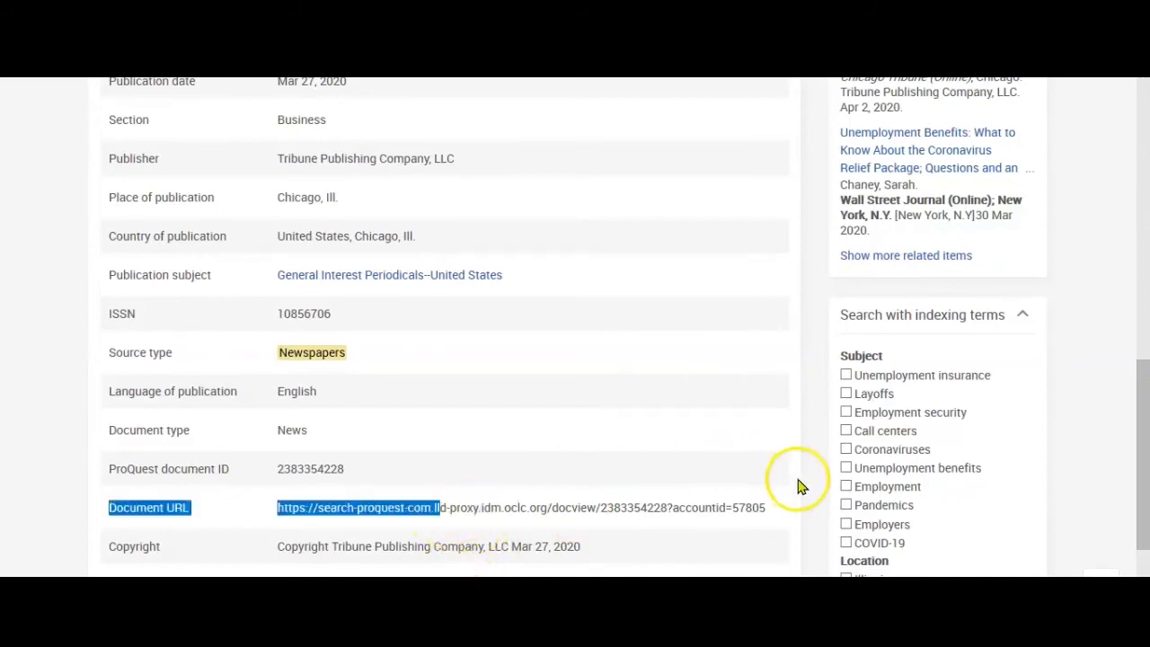
click(588, 411)
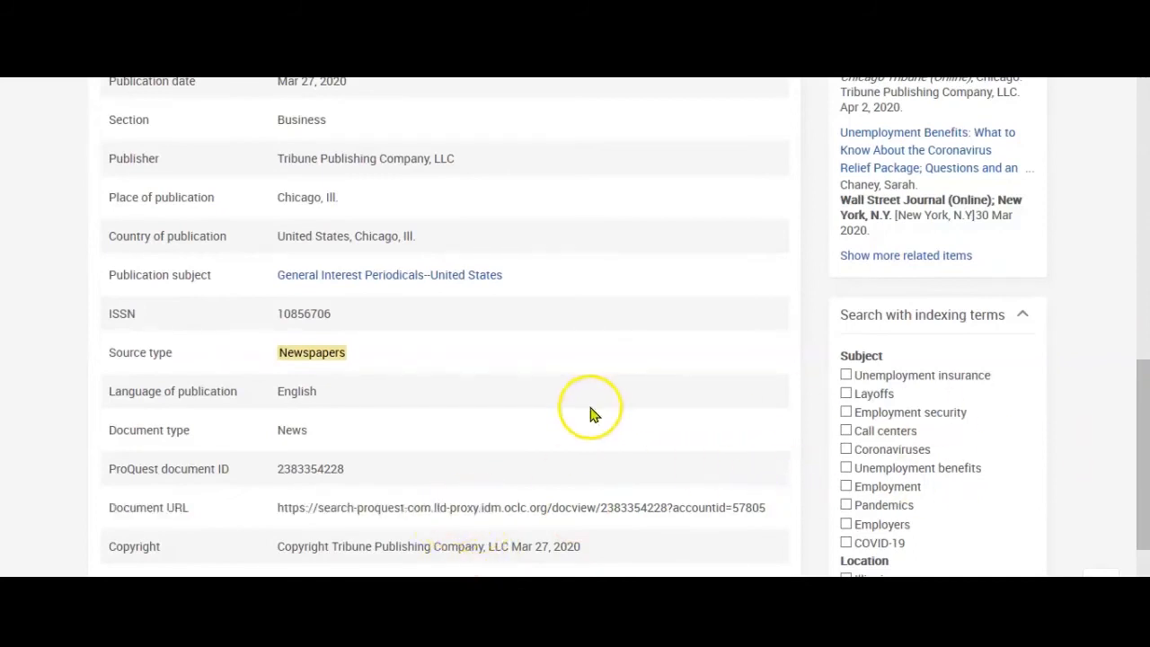
Review all save options offered on the article page and close them without choosing one.
drag(1142, 398, 1142, 145)
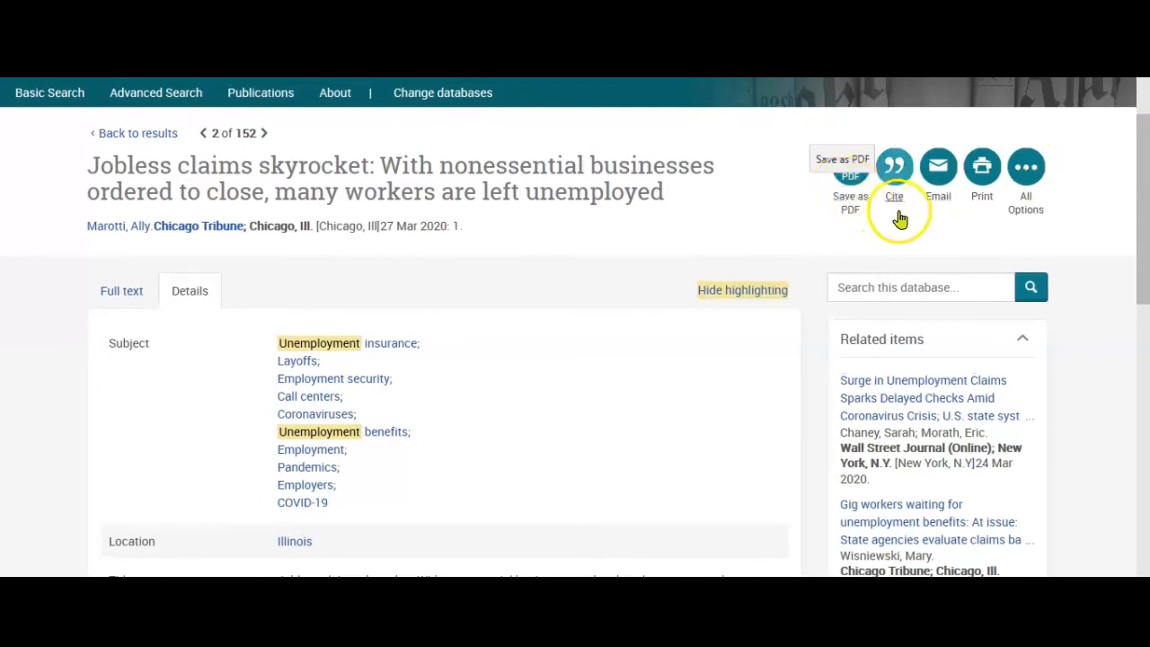
click(1028, 168)
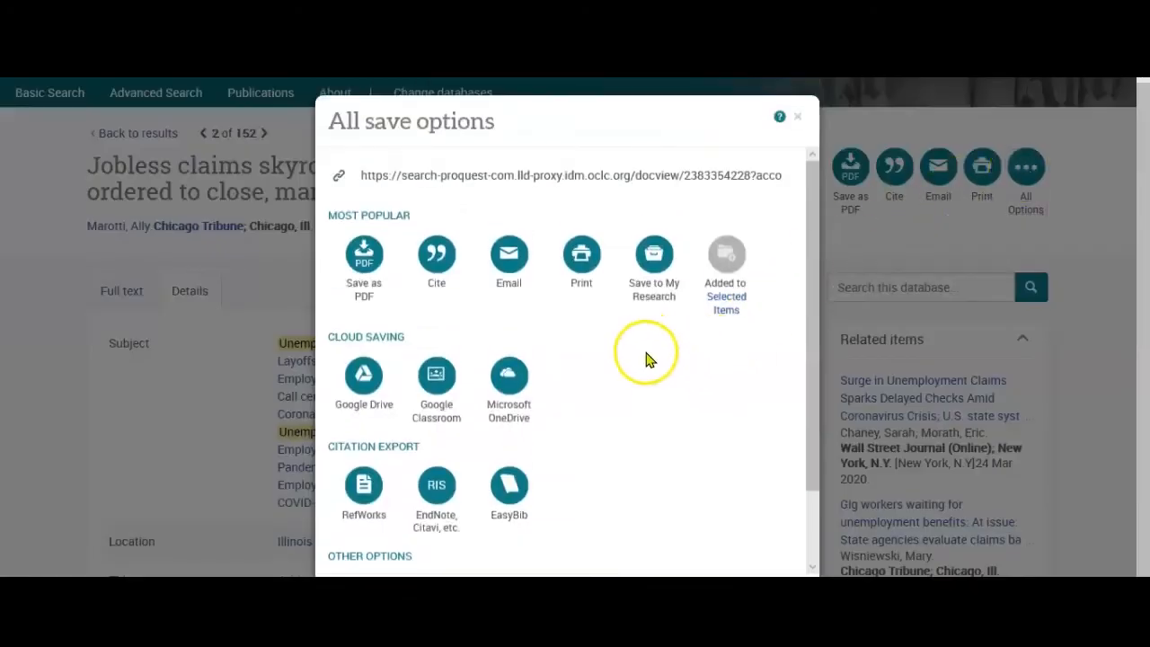
click(797, 119)
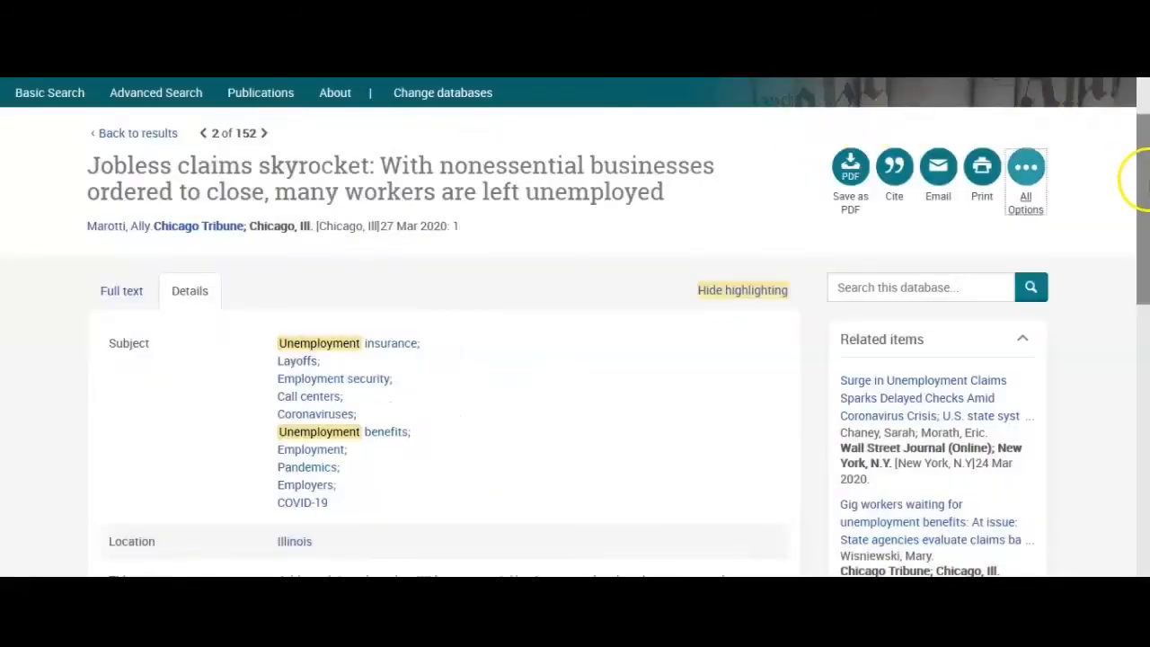
drag(1139, 214, 1129, 134)
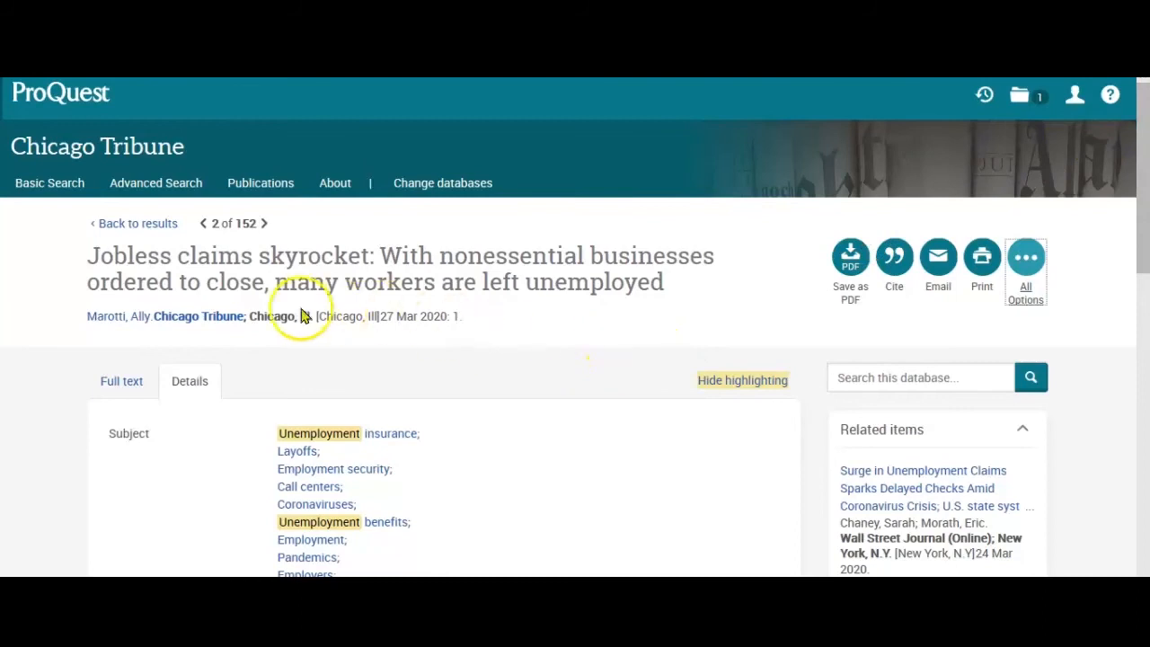
Start an advanced search with the columnist's full name as the first term, limited to the Author — AU field.
click(130, 184)
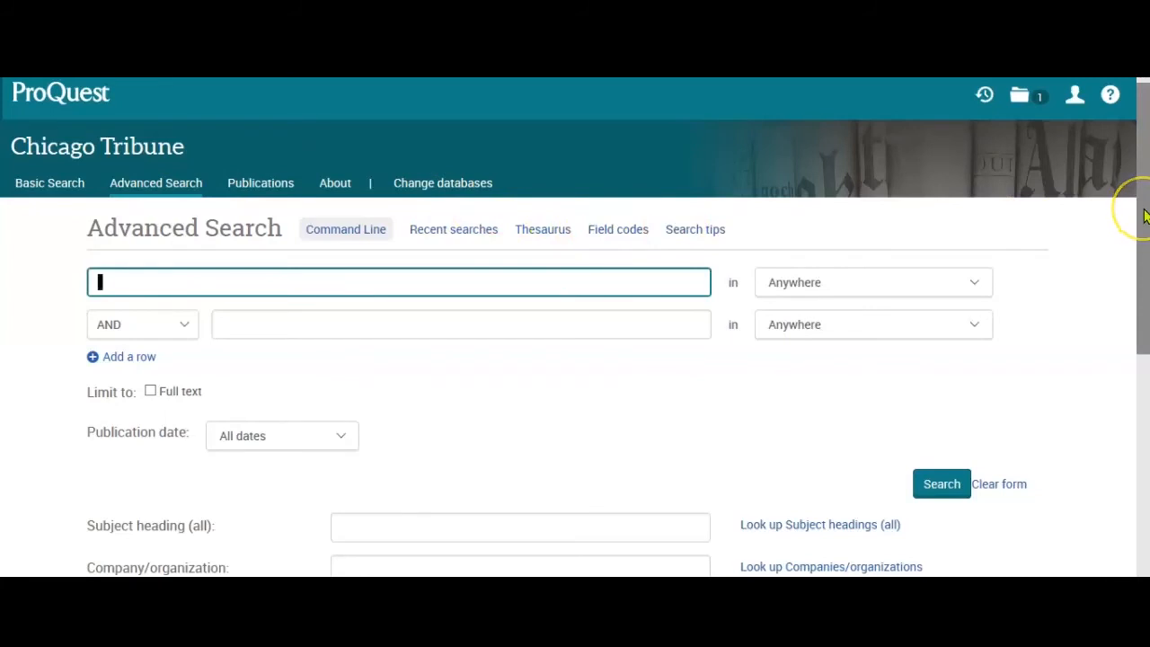
mouse_move(1143, 216)
mouse_down()
mouse_move(1145, 447)
mouse_move(1139, 226)
mouse_up()
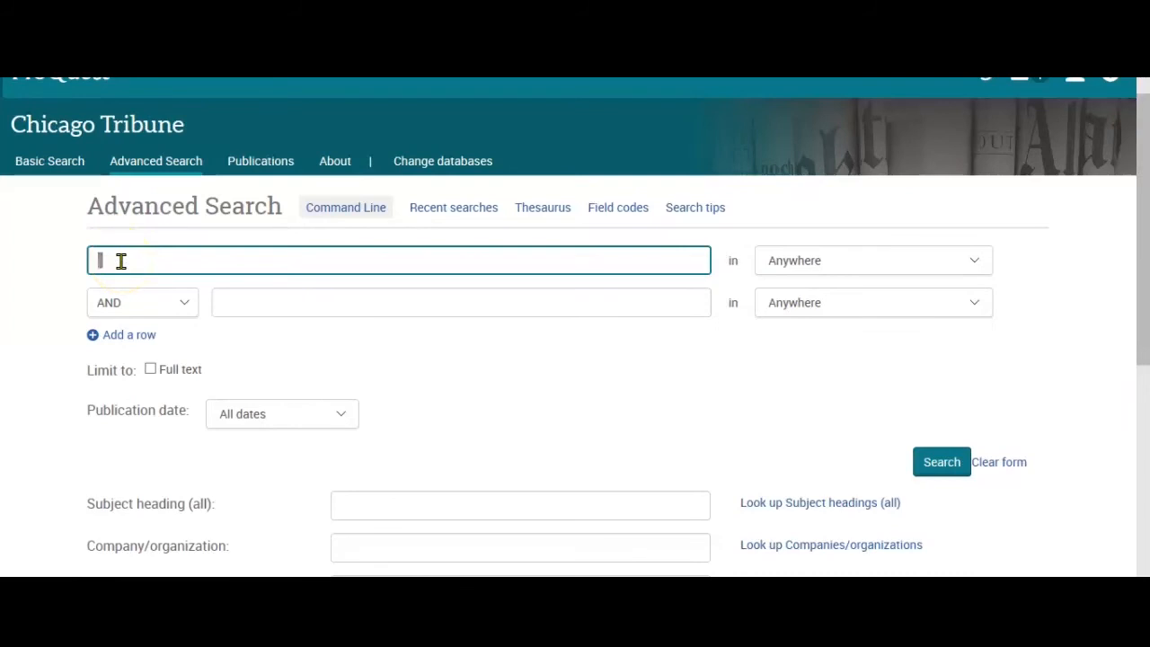
text(ry Fr)
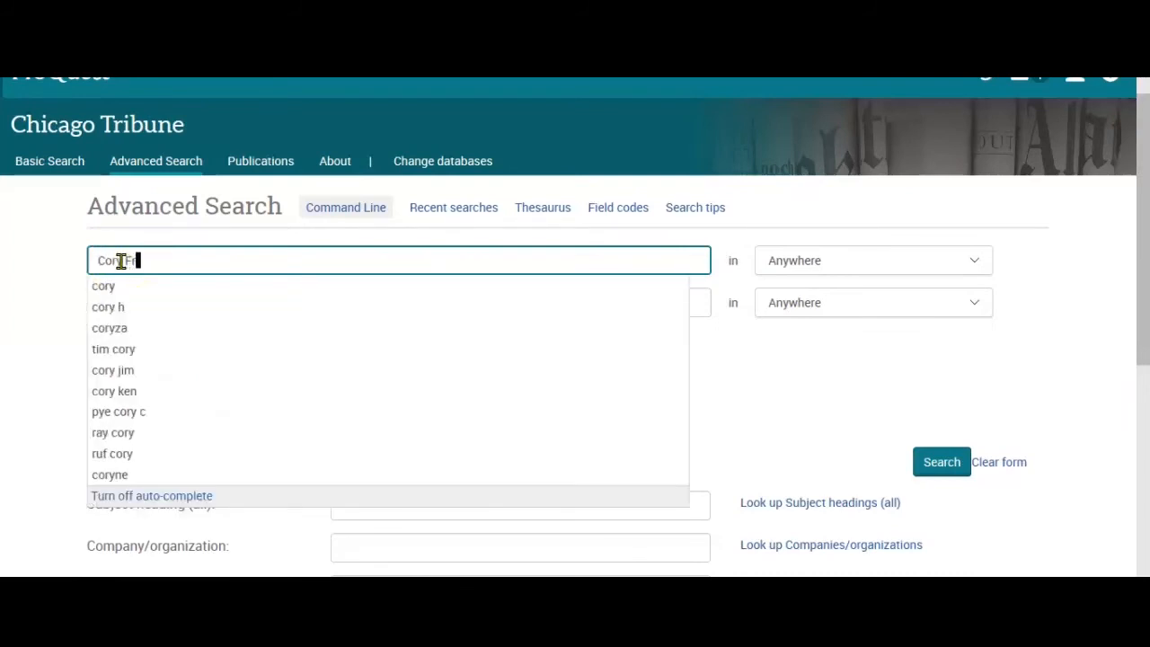
text(anklin)
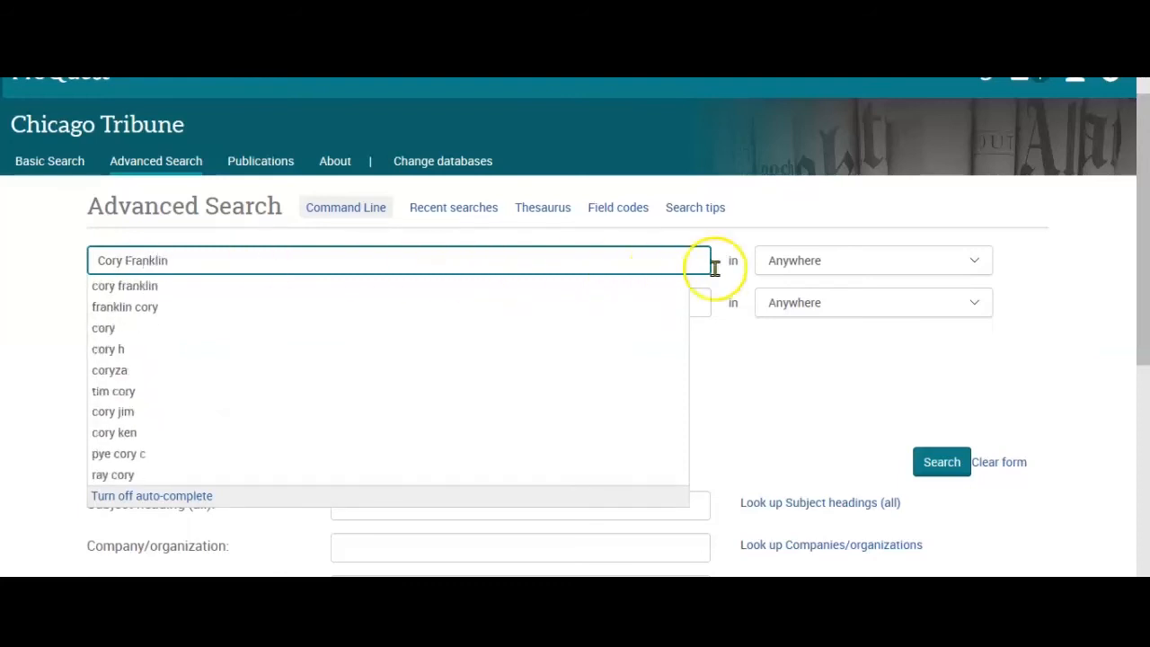
click(1036, 261)
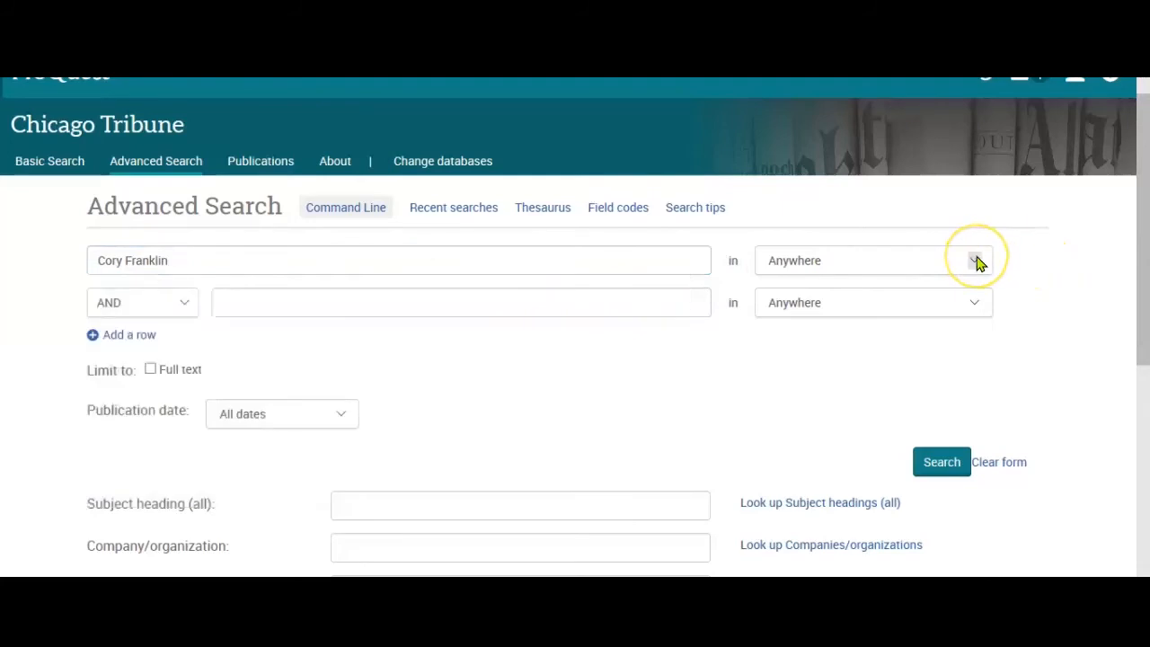
click(977, 261)
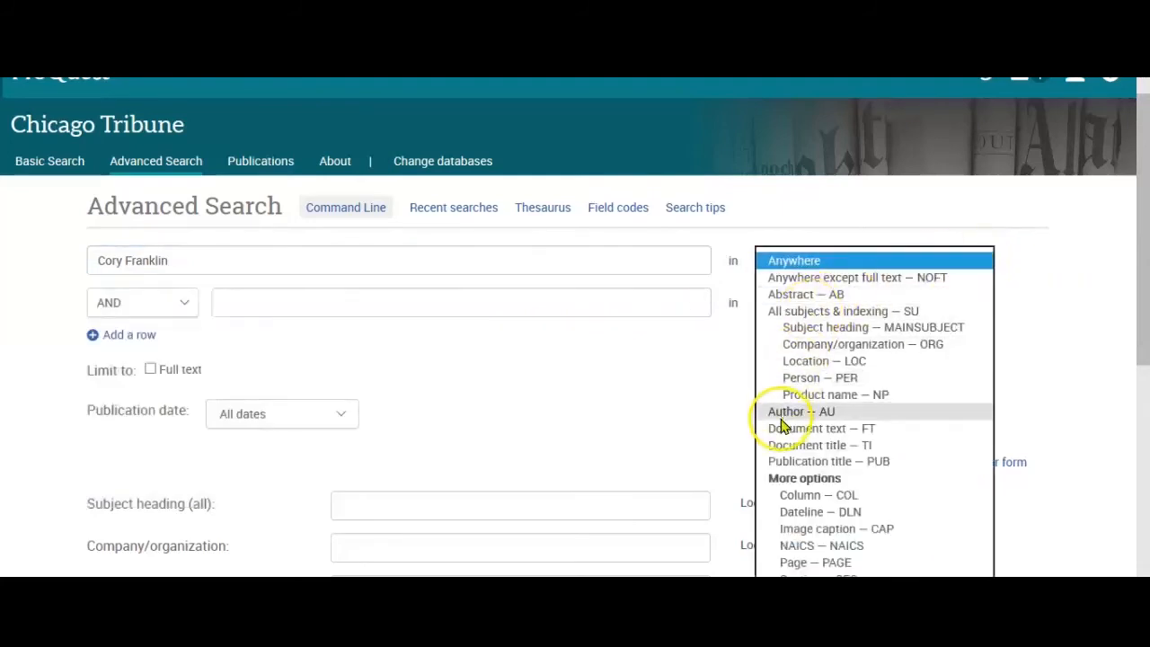
click(779, 413)
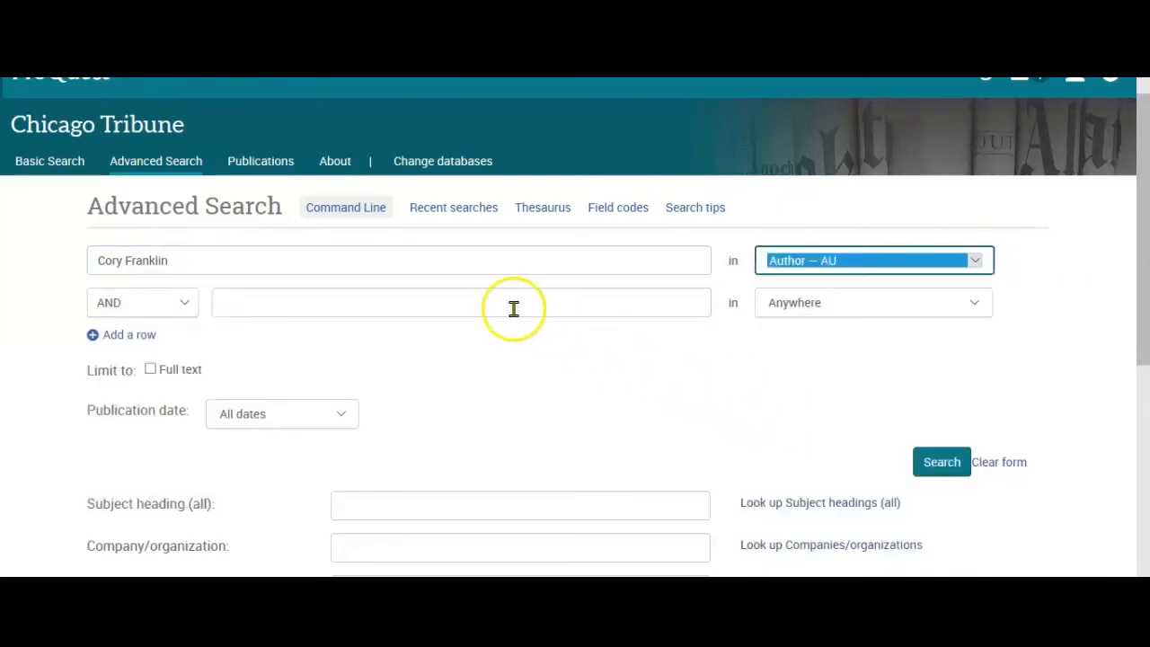
Add "Covid 19" as the second search term, joined with AND, and limit the document type to Commentary.
click(342, 300)
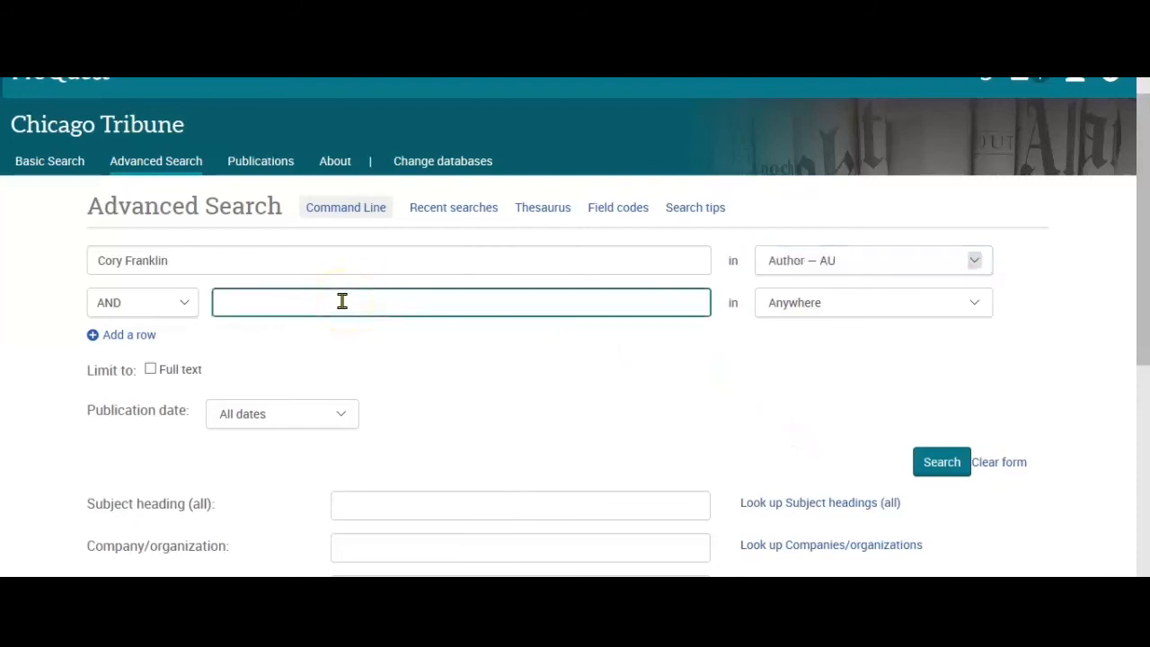
text(Covid 19)
drag(1144, 243, 1143, 422)
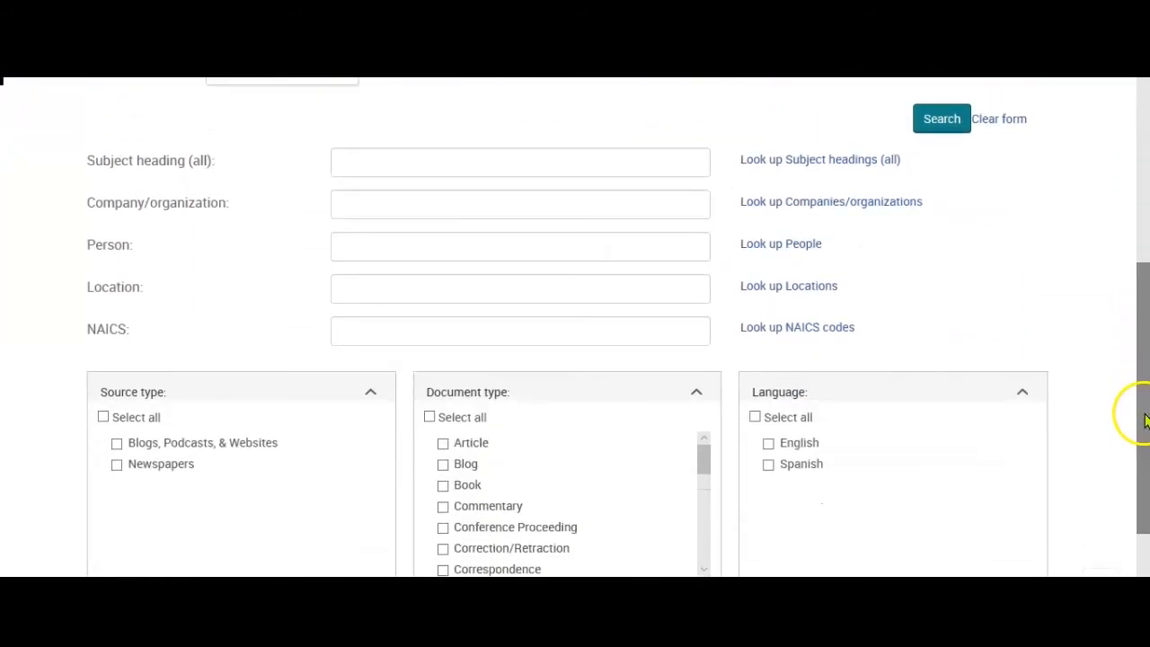
click(444, 507)
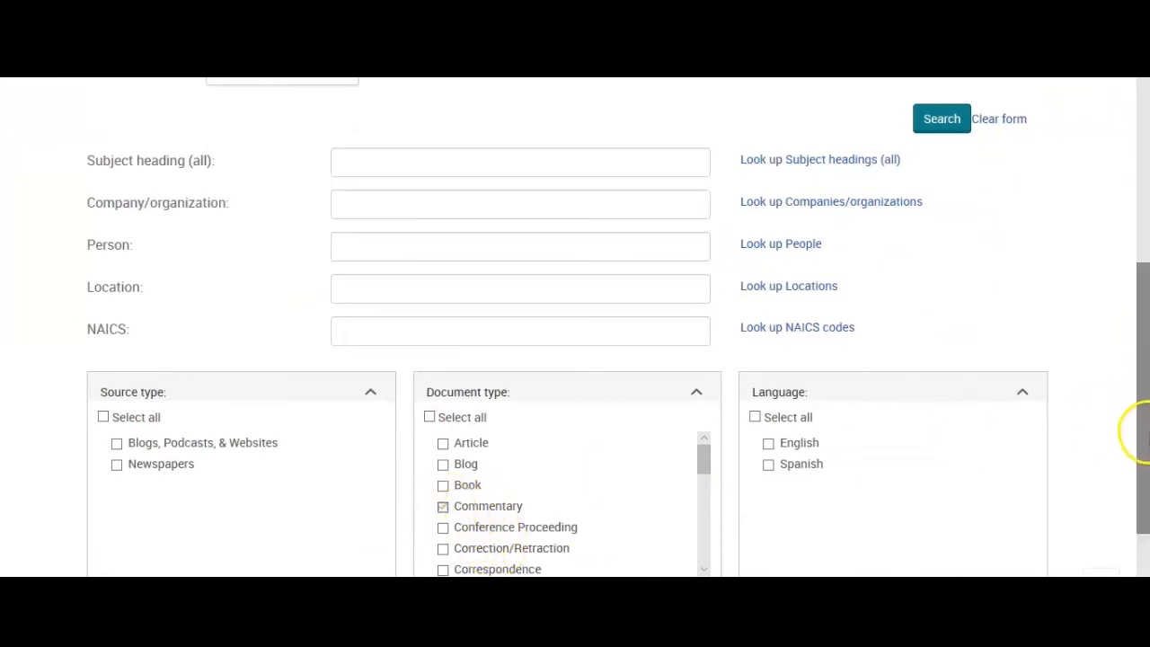
scroll(1144, 382, up, 1)
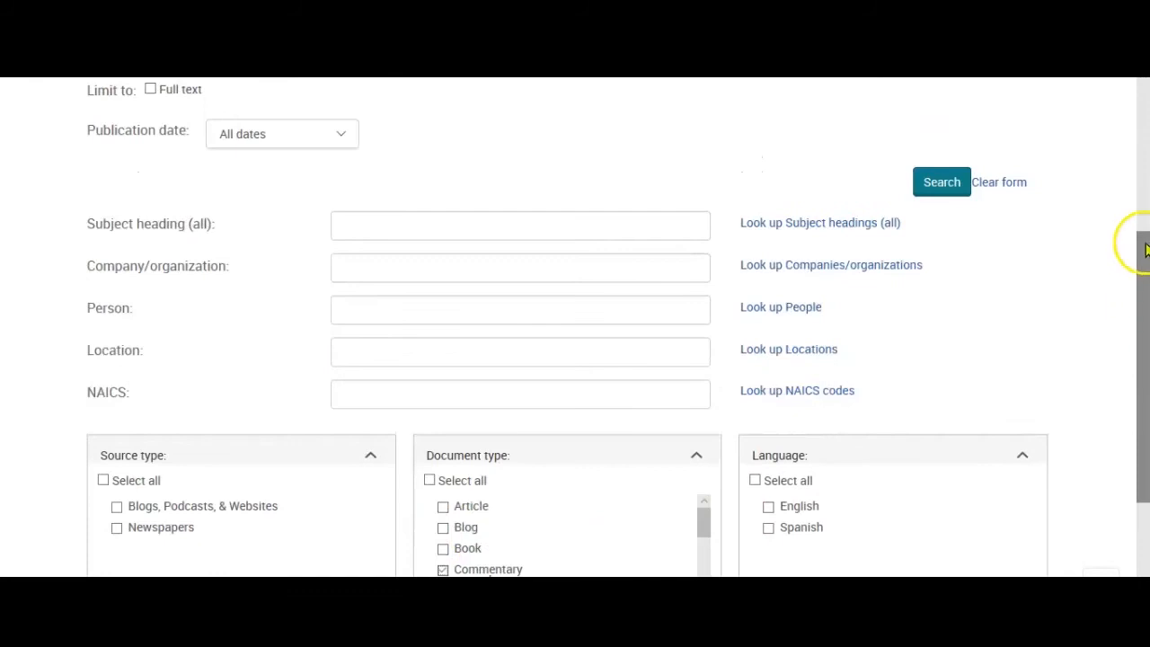
drag(1144, 268, 1144, 157)
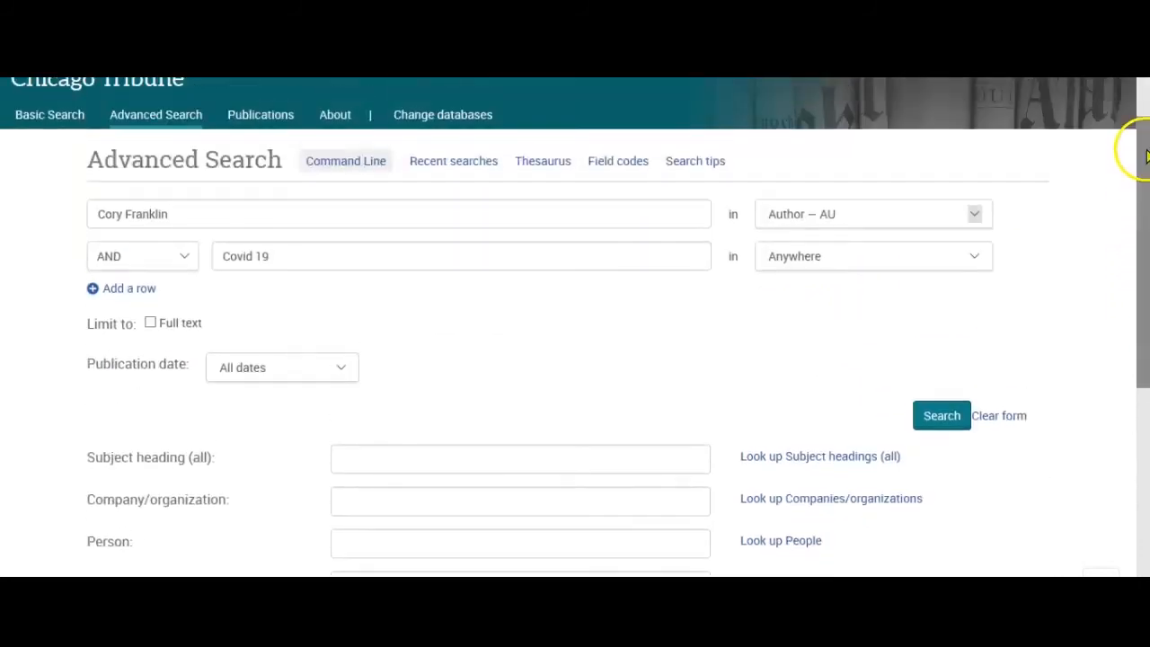
Run the advanced search for the columnist's Covid 19 commentaries and look through the results.
click(941, 417)
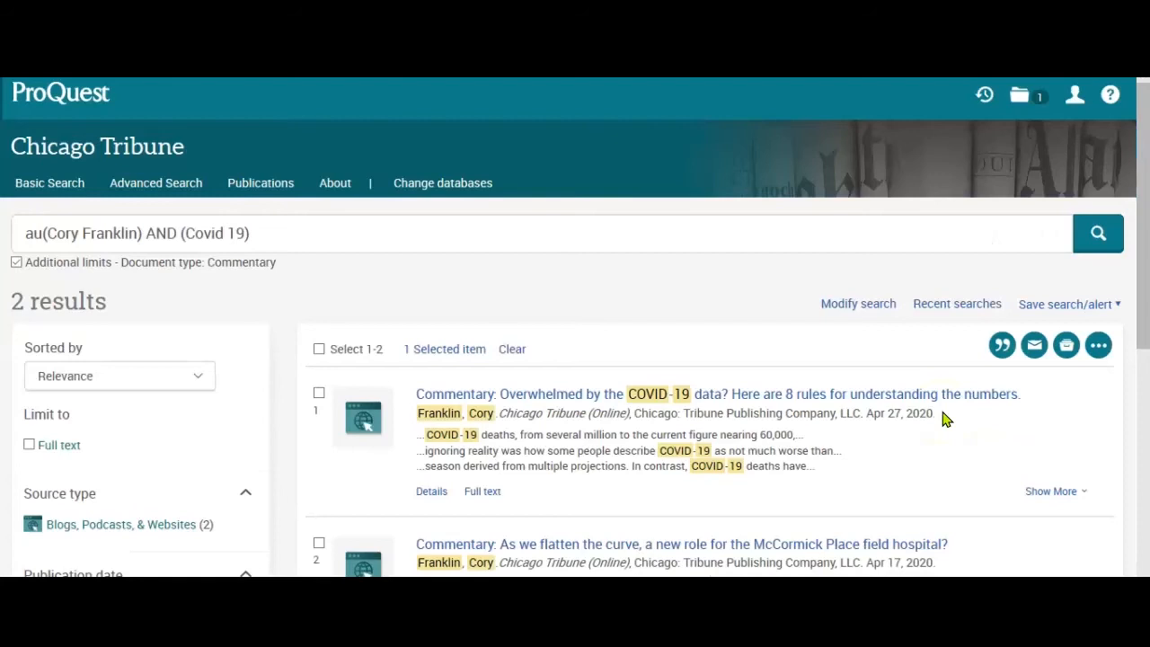
drag(1143, 114, 1142, 187)
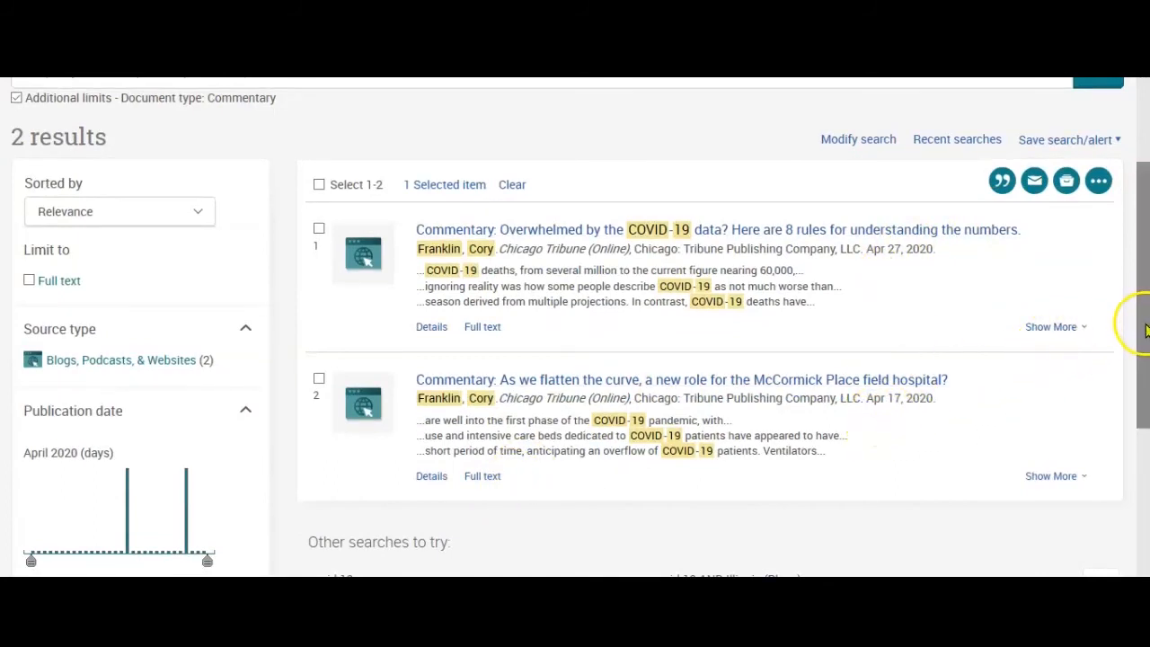
drag(1145, 328, 1139, 180)
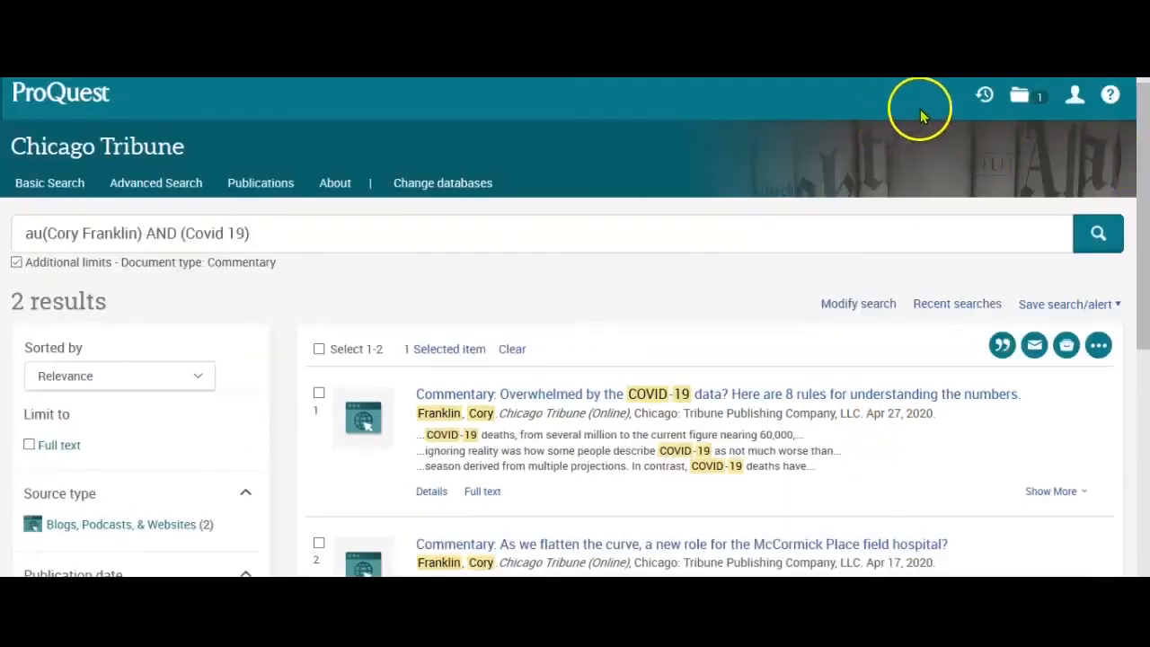
Review the session's recent searches and open the list of selected items.
click(986, 99)
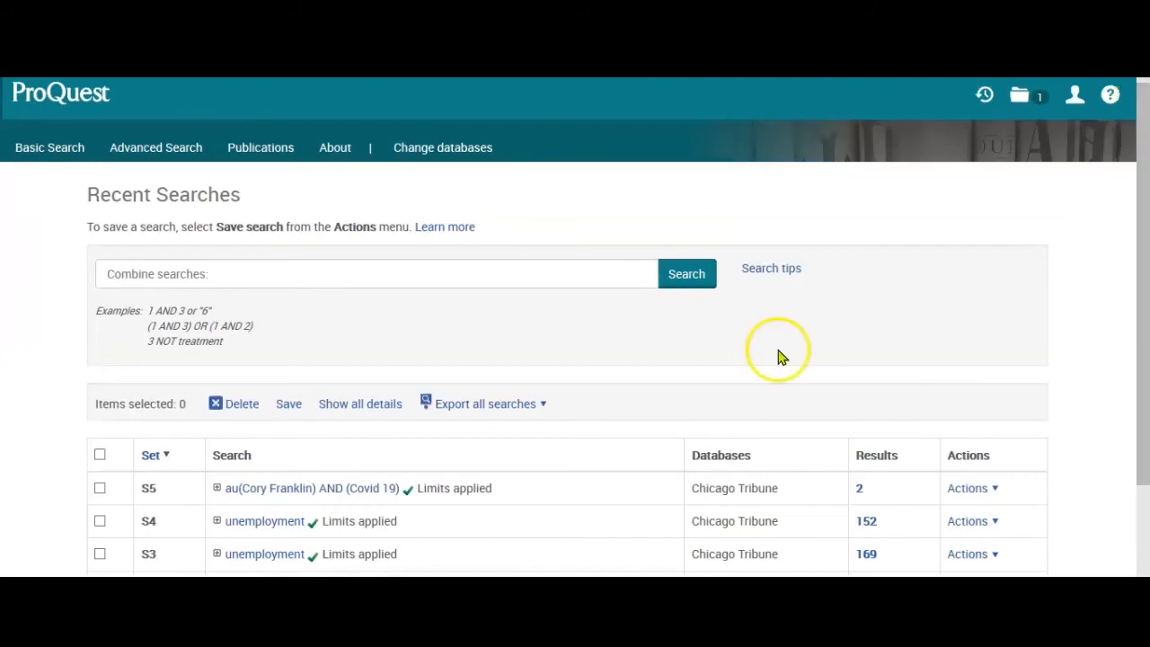
mouse_move(1146, 277)
mouse_down()
mouse_move(1146, 352)
mouse_move(1145, 258)
mouse_up()
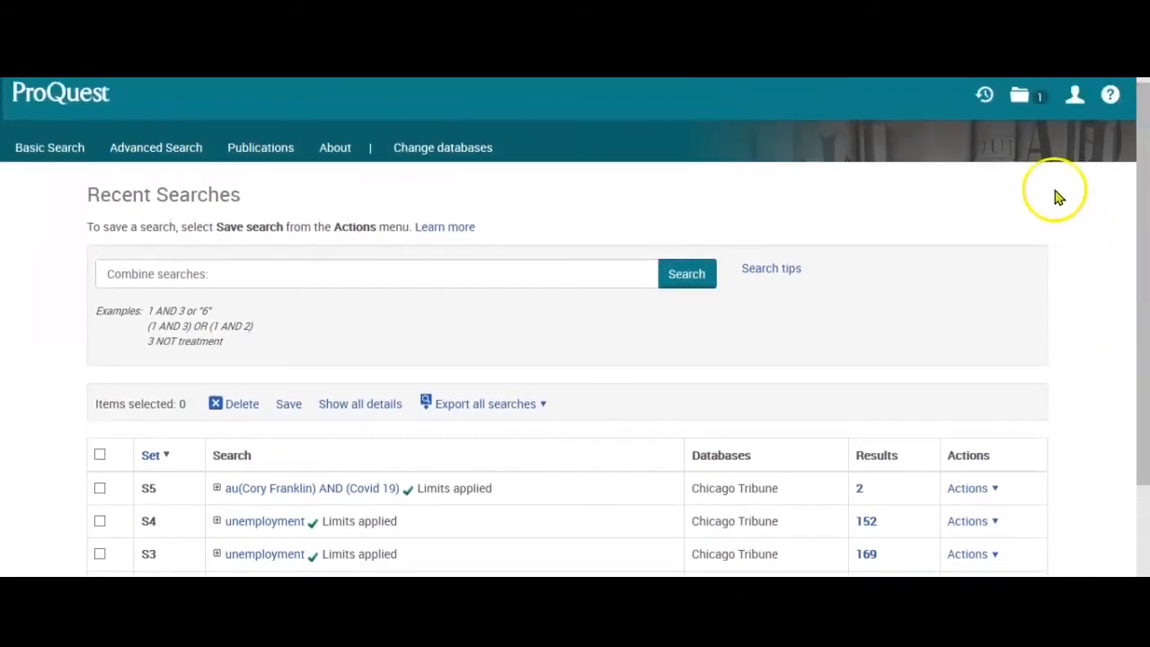
click(1021, 105)
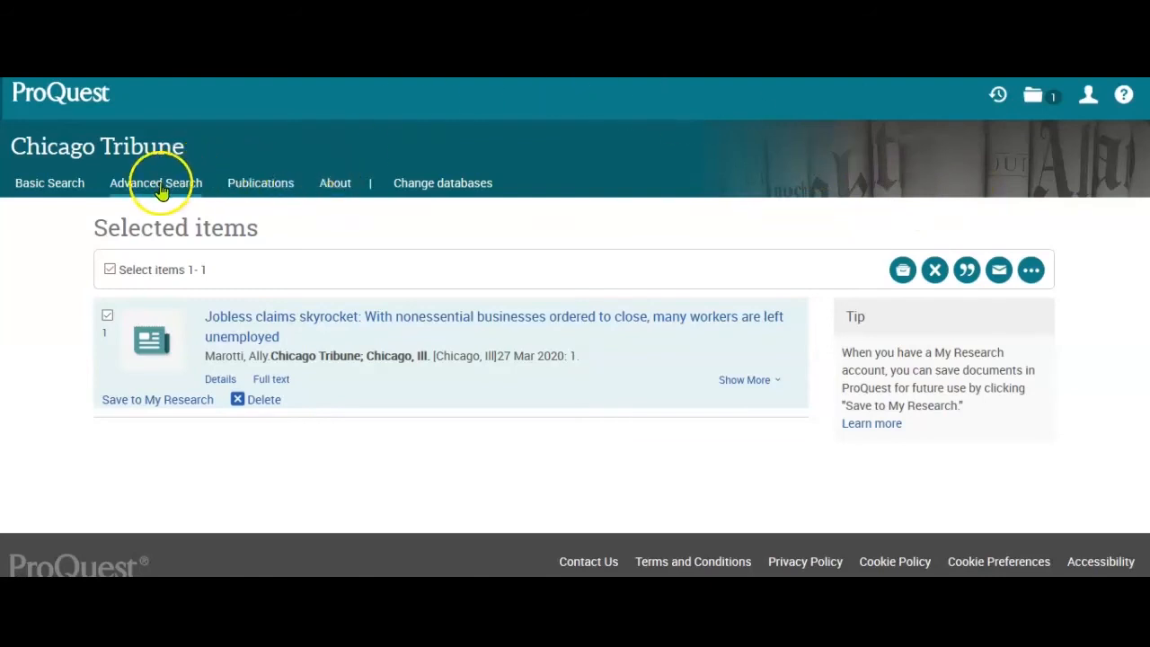
Review the coverage of the publications in the database and open the record for Chicago Tribune; Chicago, Ill.
click(261, 189)
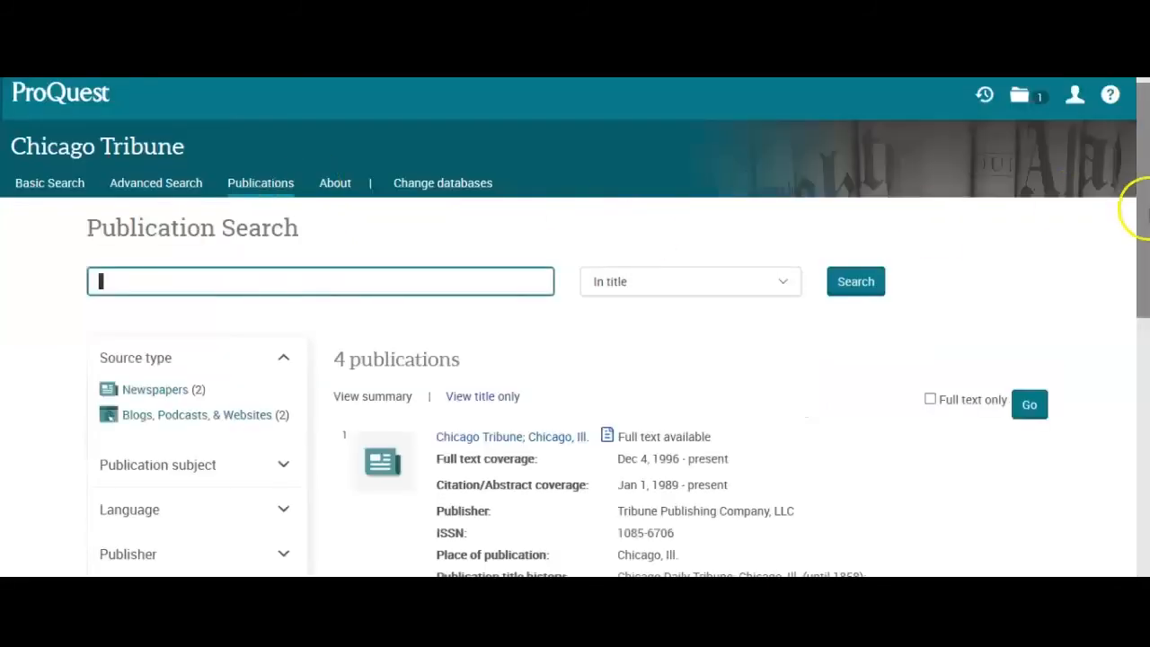
drag(1143, 206, 1139, 369)
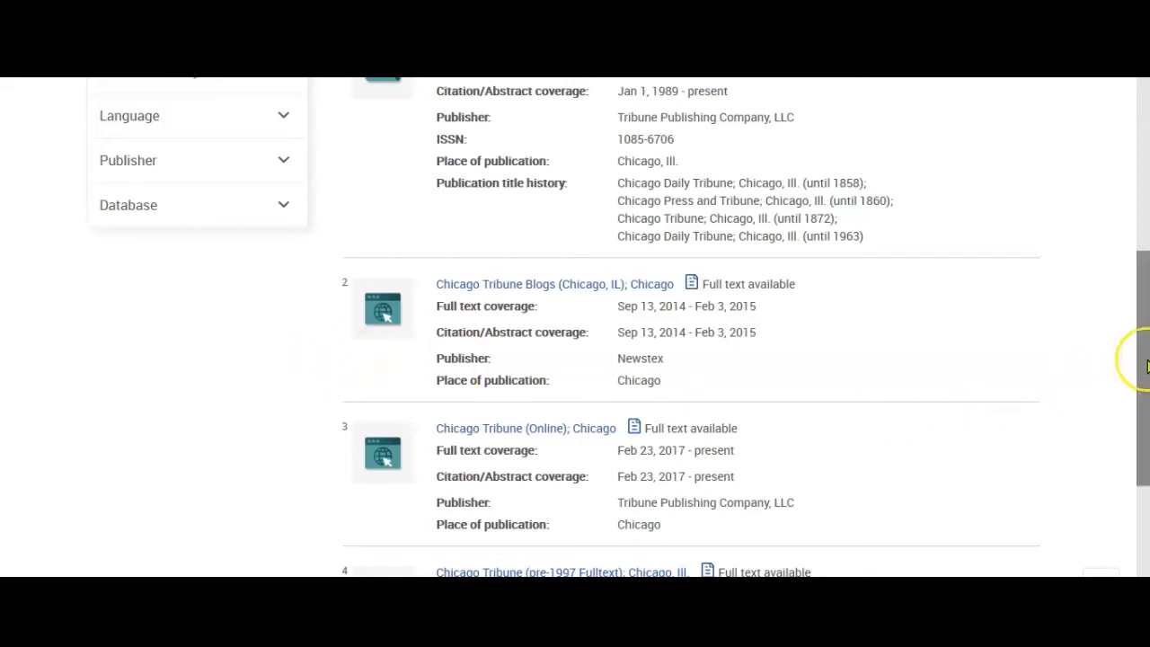
drag(1146, 353, 1146, 206)
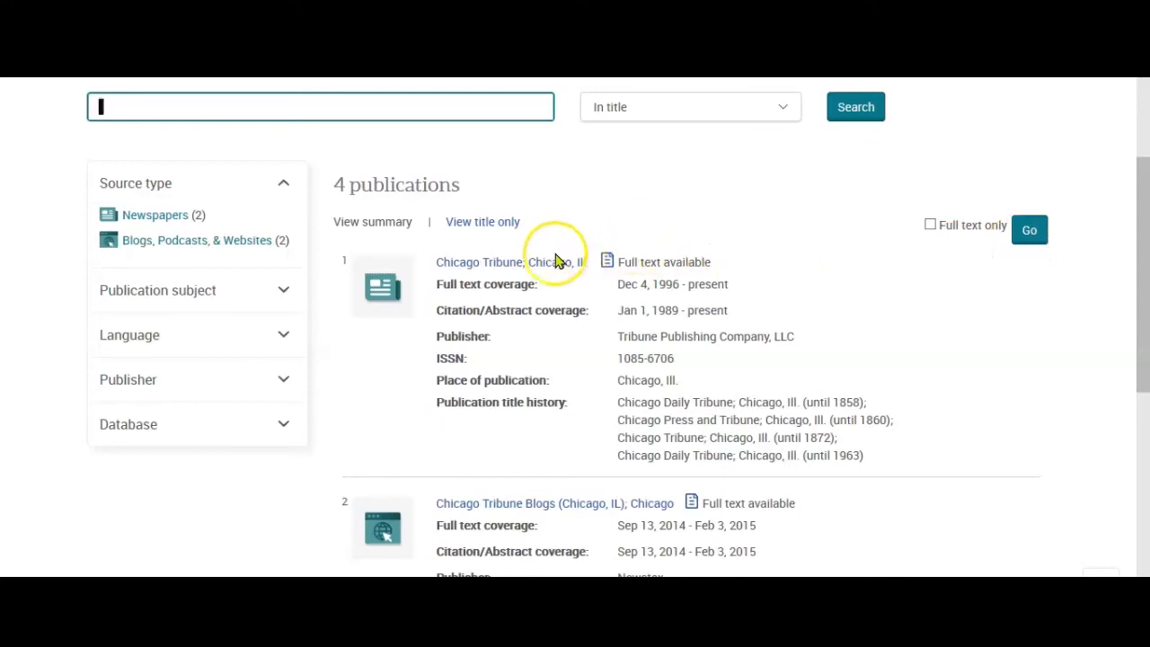
click(554, 265)
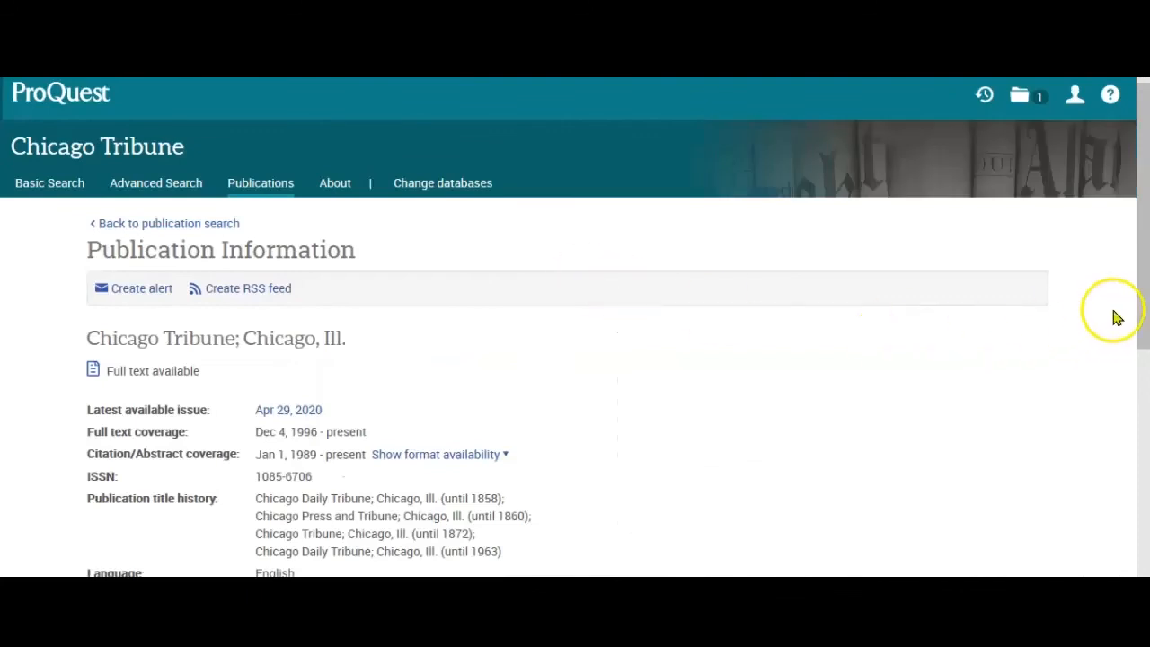
Expand the specific issues for 2020 - 2020, 2020 and April, and look through the listed issue dates.
drag(1139, 298, 1129, 479)
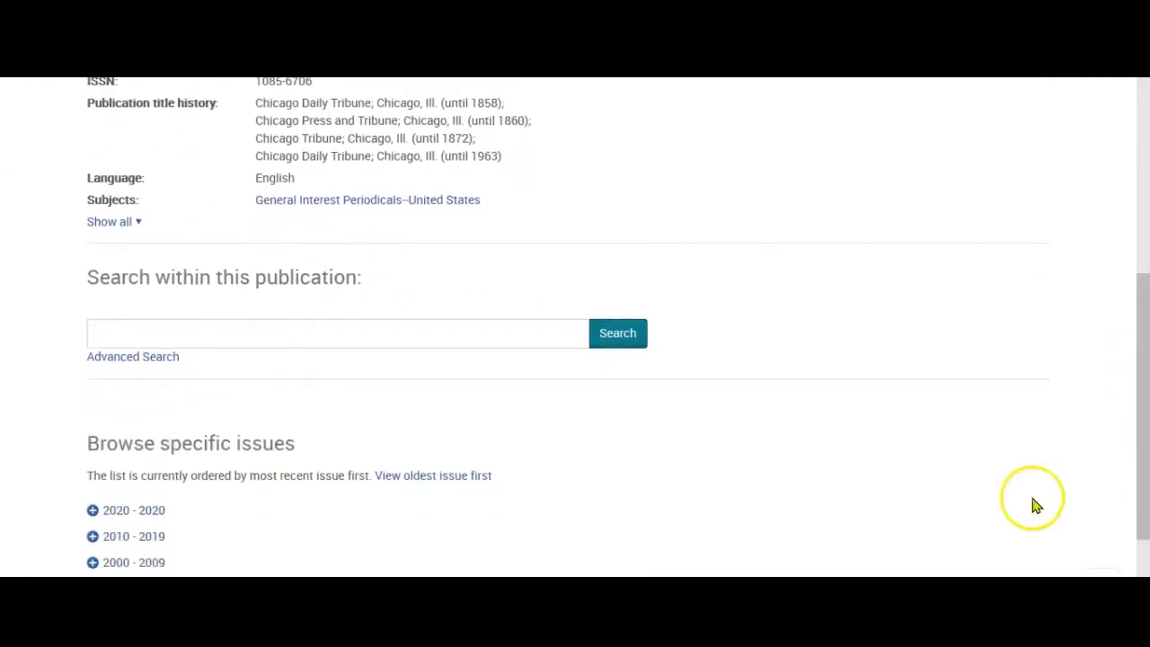
click(112, 517)
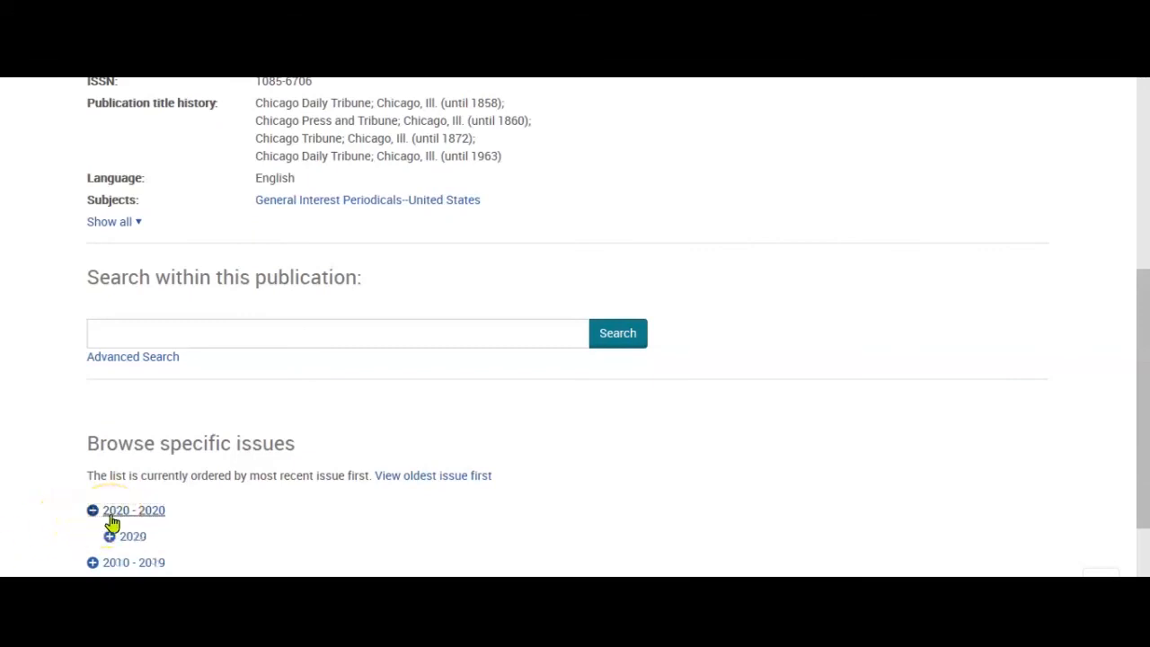
click(132, 539)
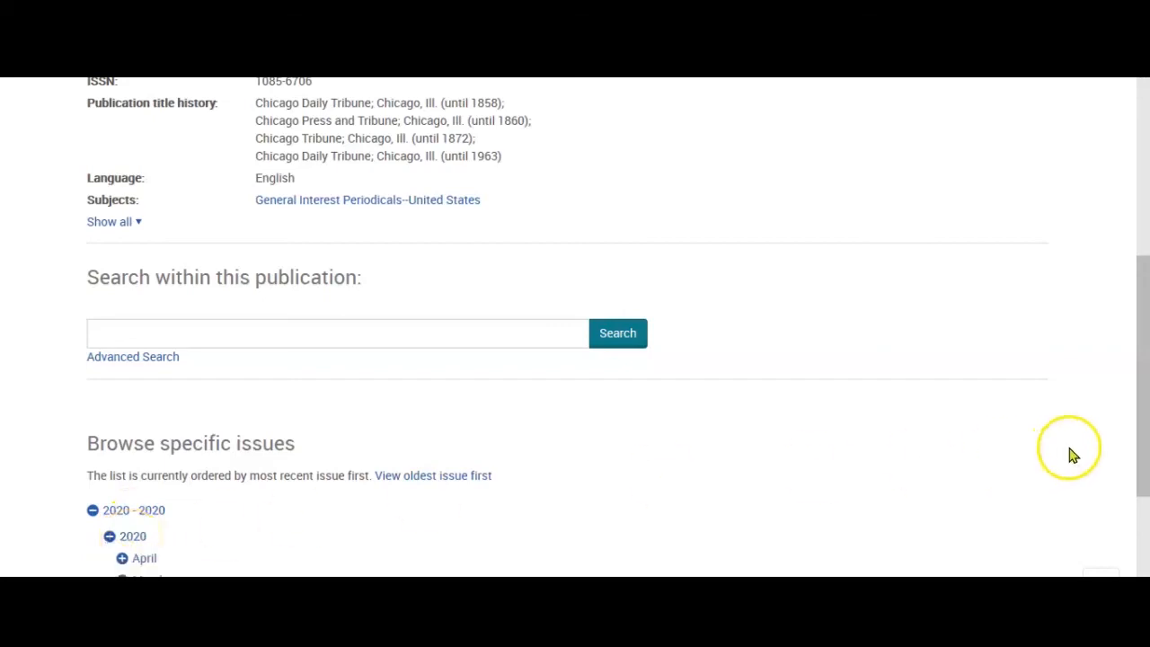
drag(1143, 426, 1144, 443)
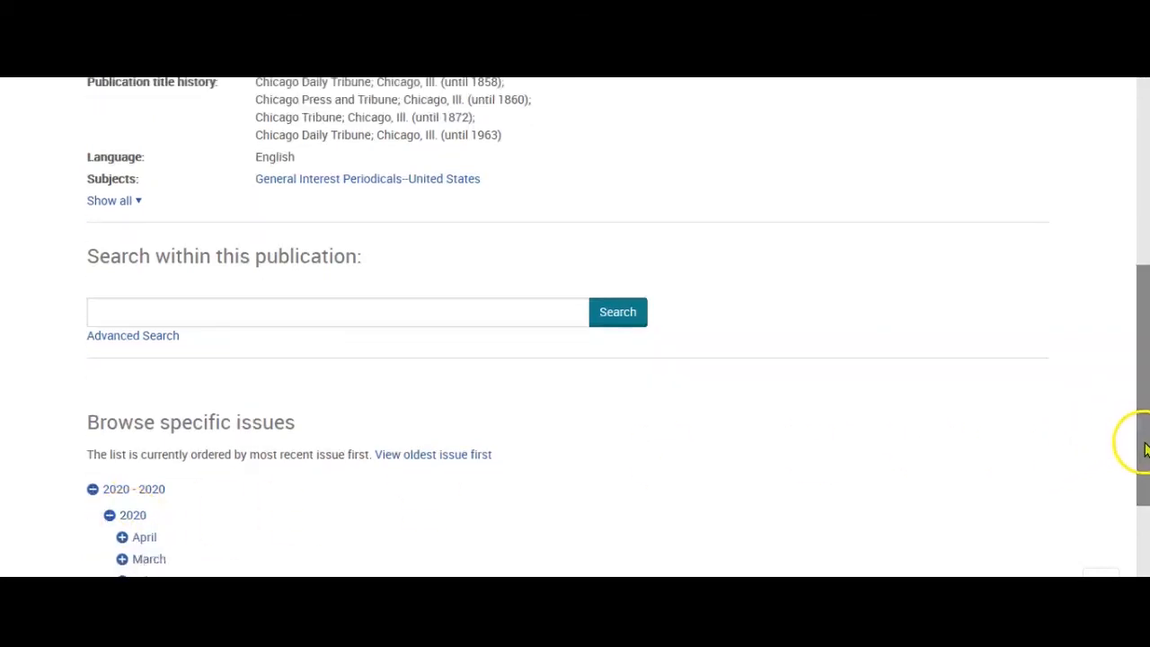
click(143, 538)
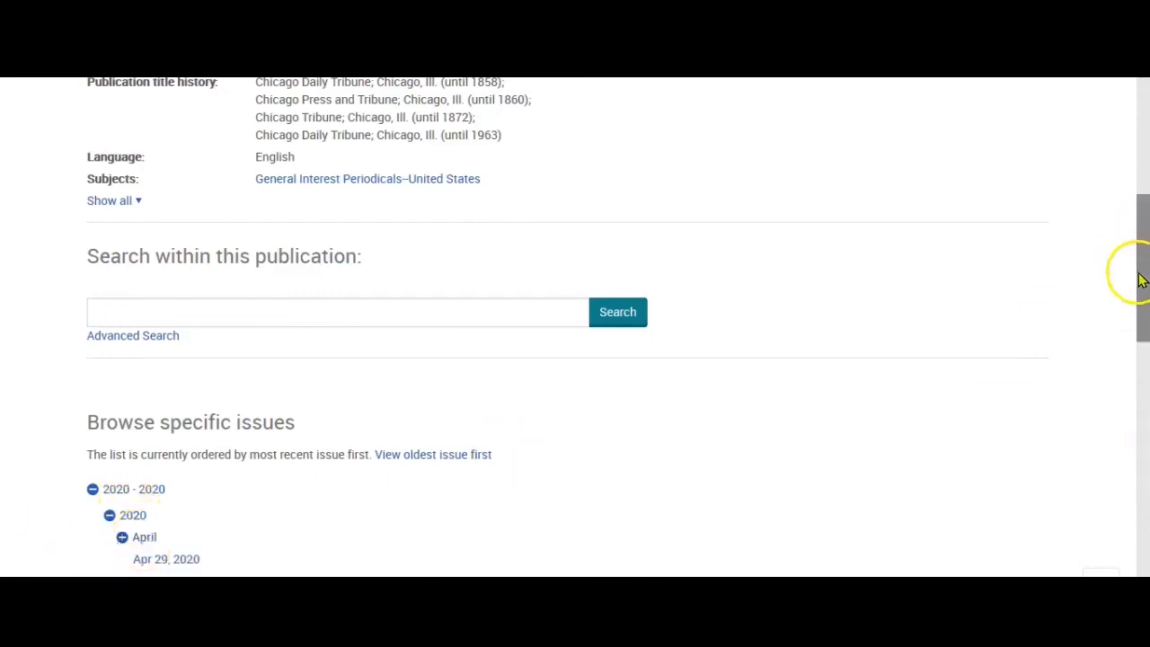
drag(1139, 279, 1134, 313)
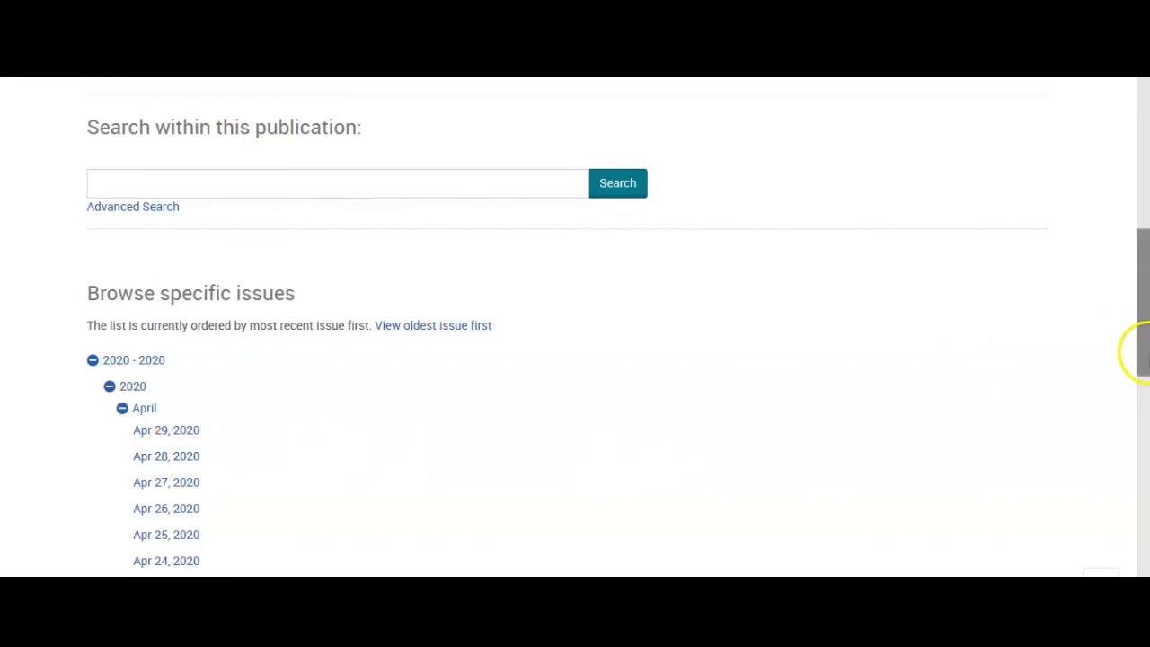
drag(1142, 360, 1144, 246)
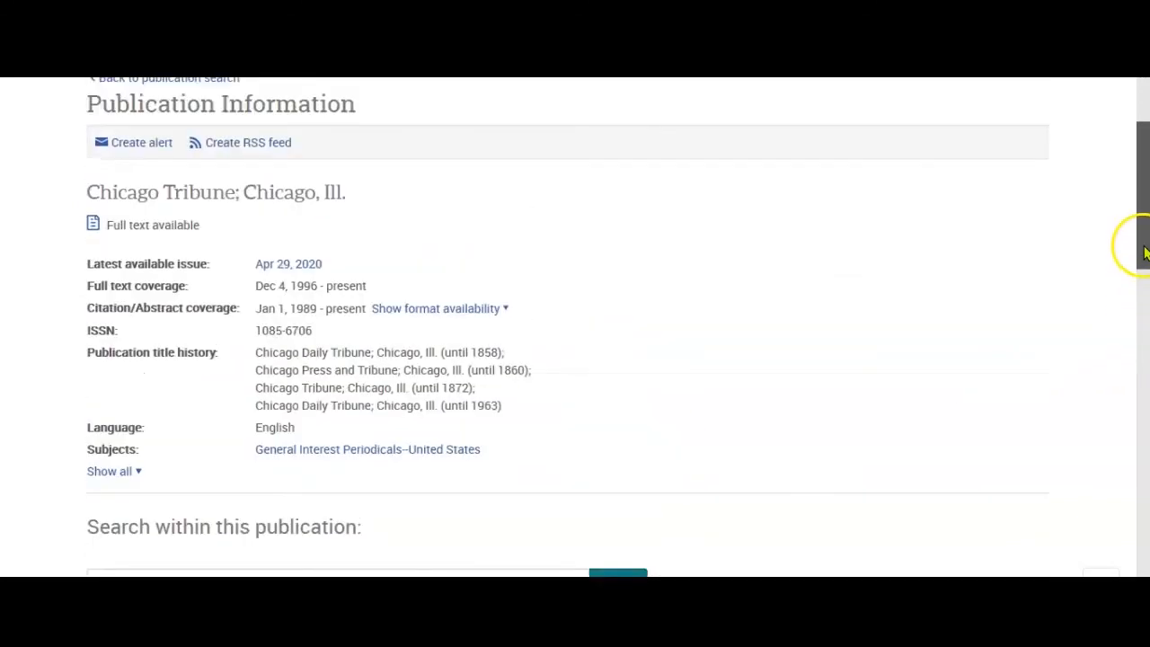
Open the first article in the latest available issue, Apr 29, 2020, and examine its full text and details record.
click(304, 271)
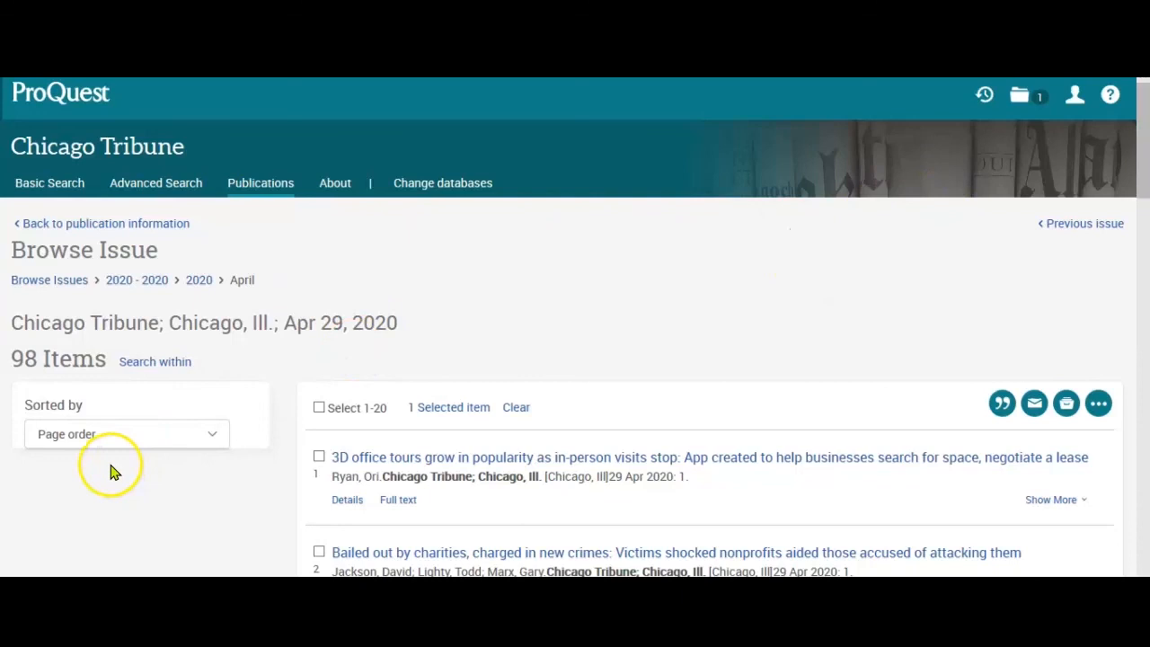
click(662, 465)
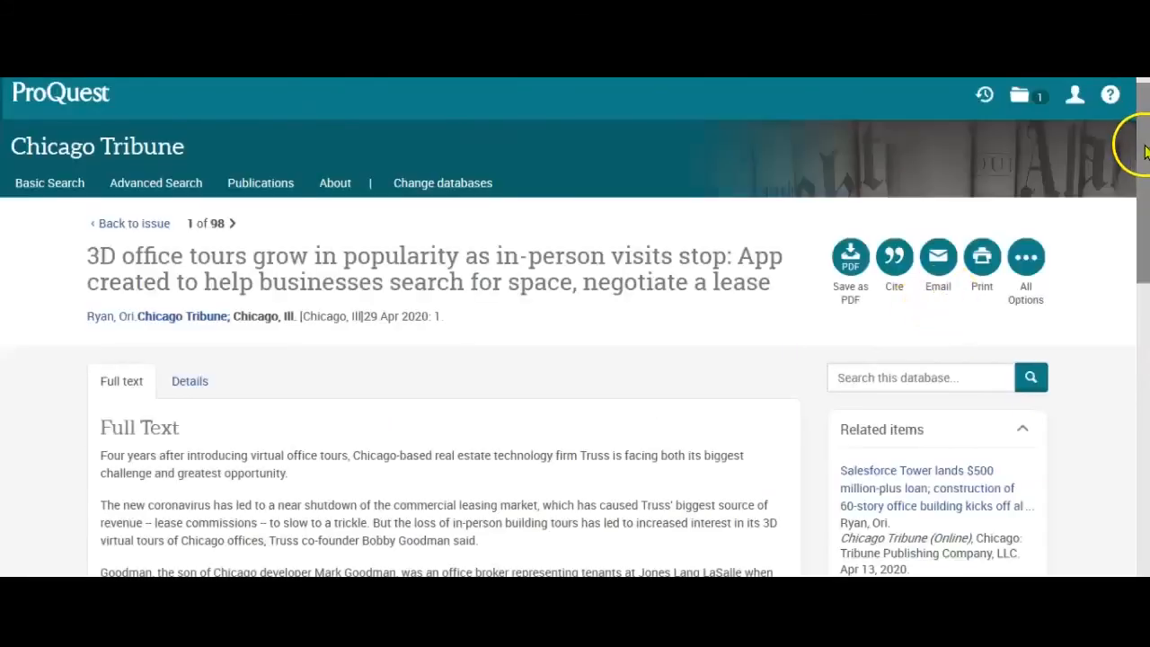
drag(1143, 151, 1133, 181)
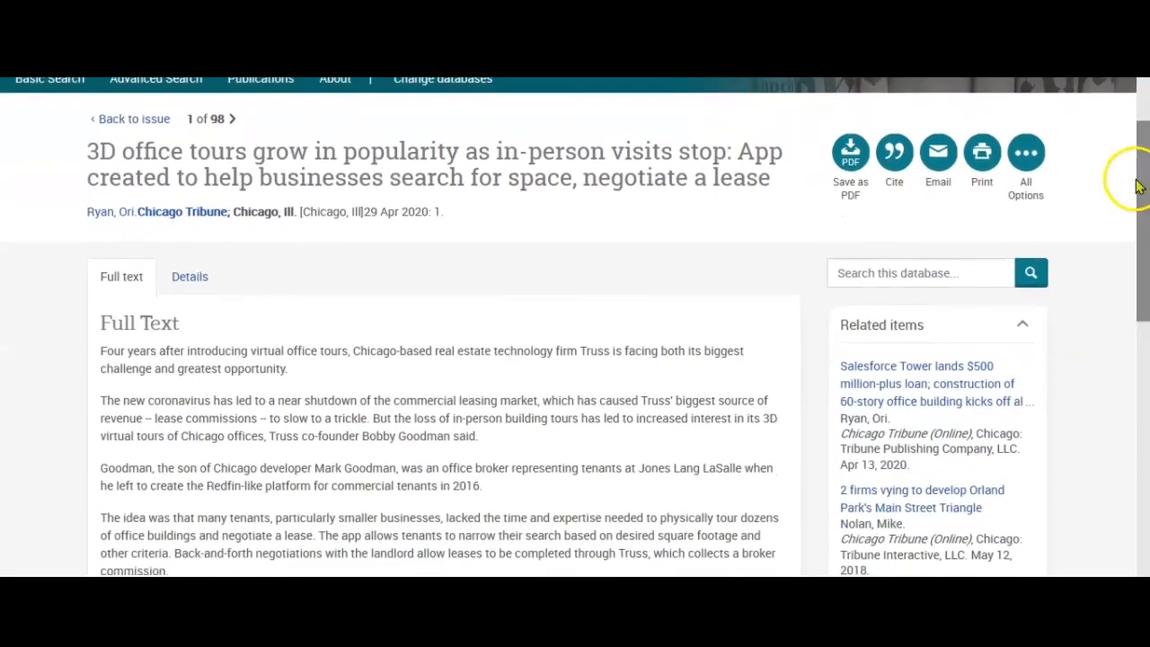
click(199, 278)
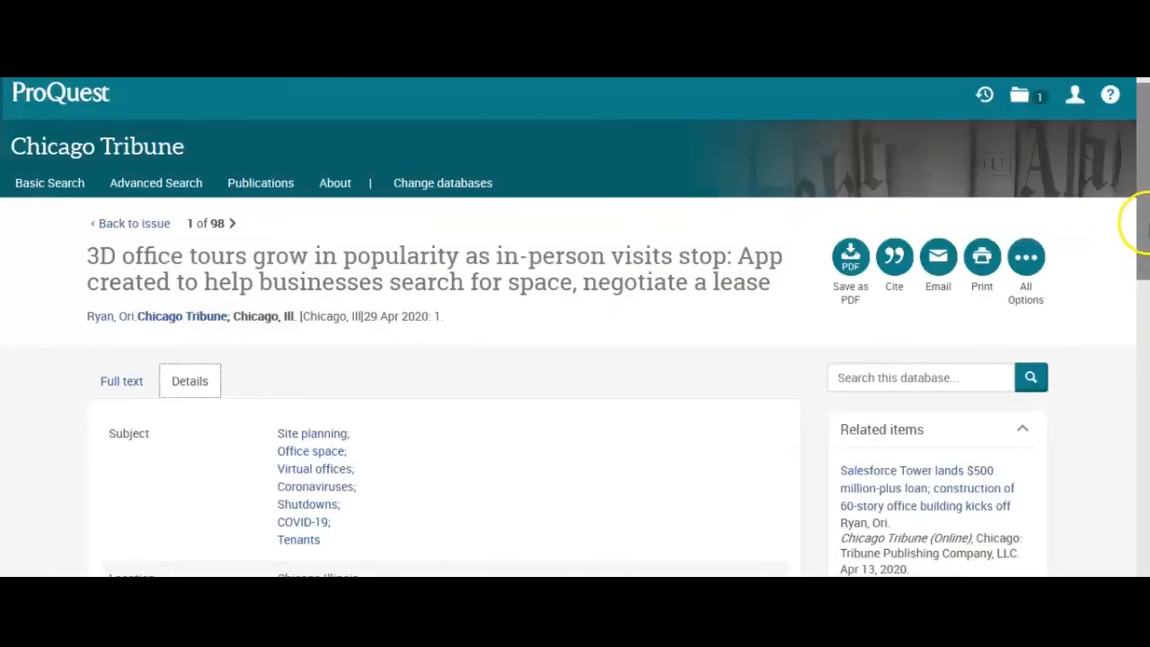
drag(1145, 224, 1145, 328)
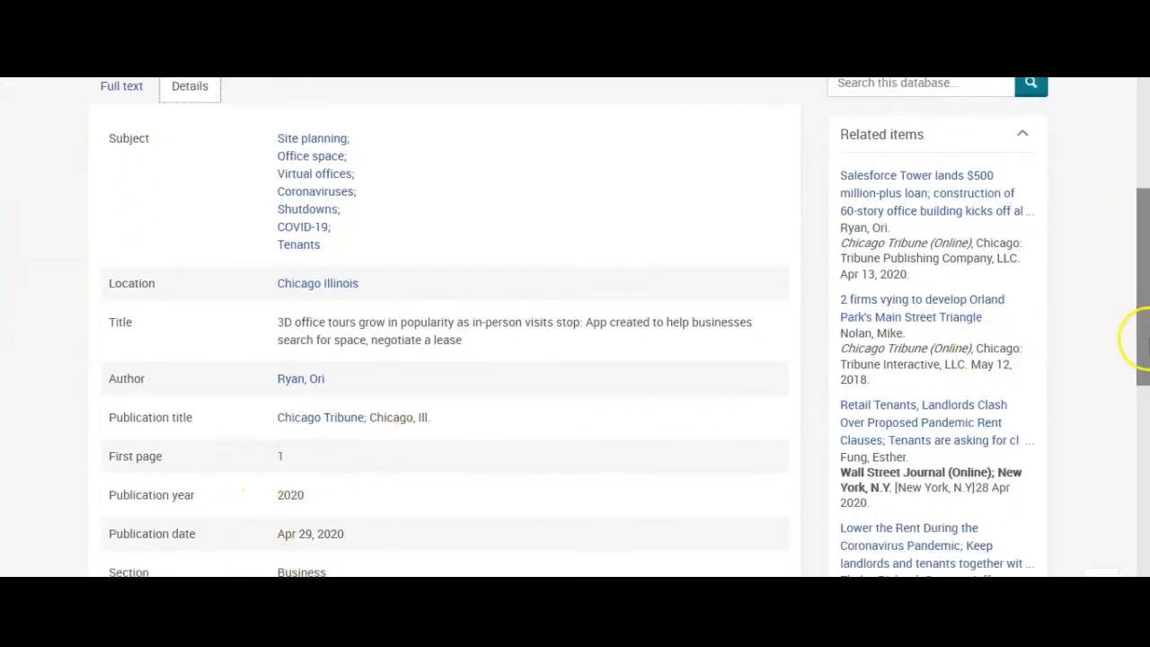
drag(1143, 354, 1145, 247)
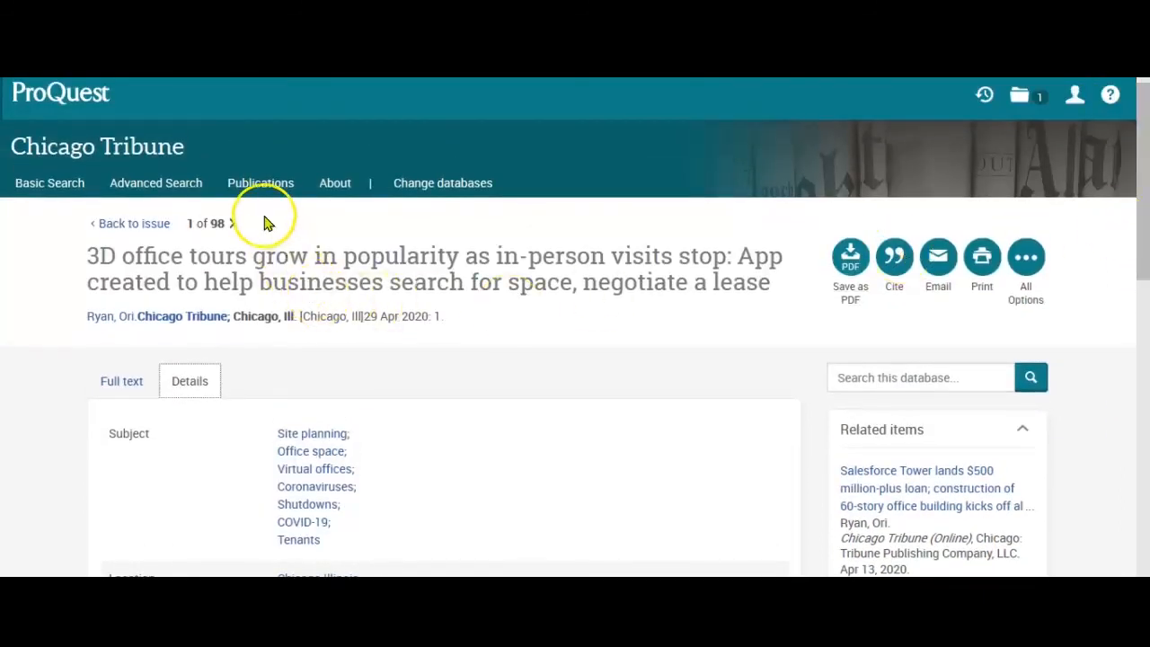
Page forward through the issue to its fourth article, about farmers markets, and return to Basic Search.
click(236, 223)
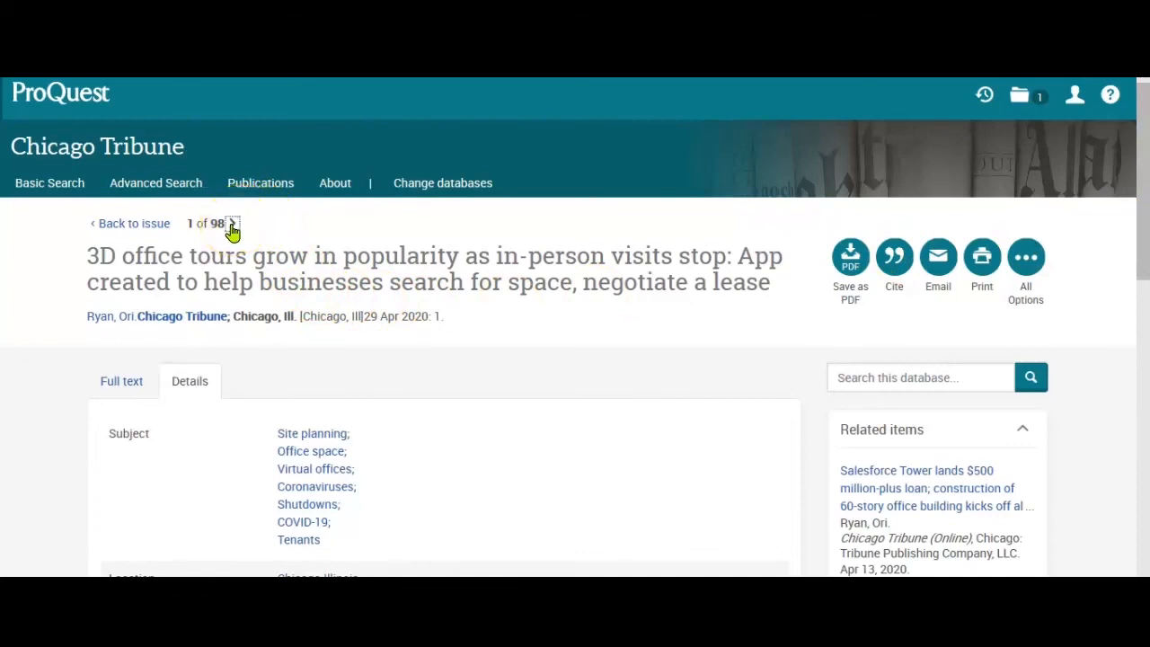
click(231, 224)
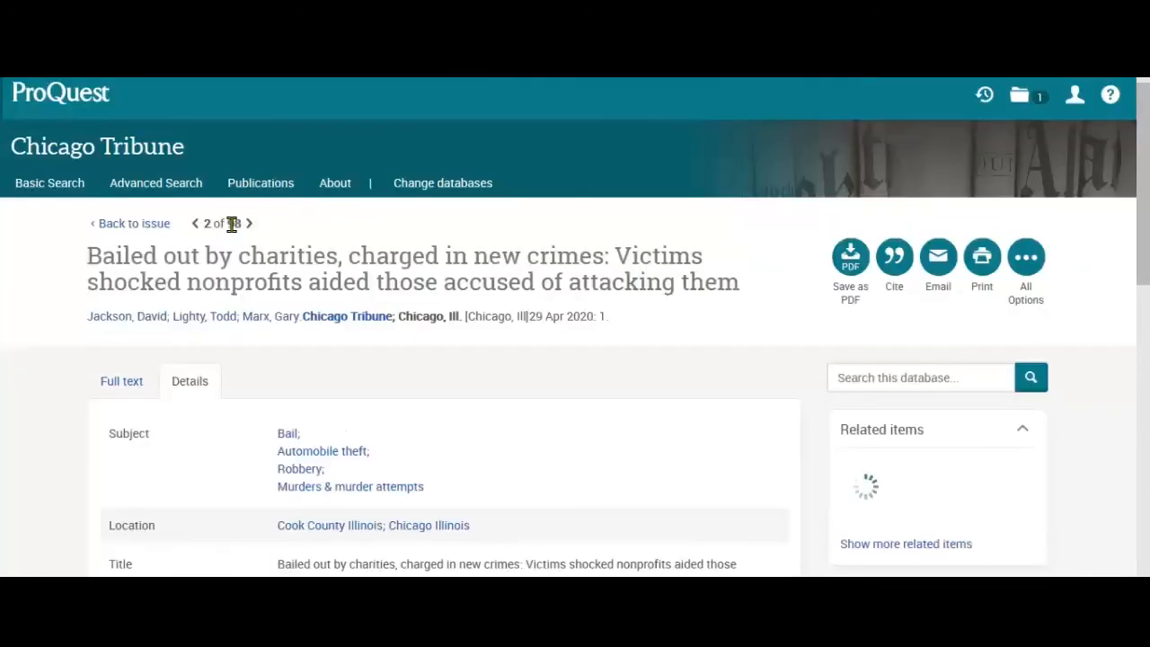
click(237, 224)
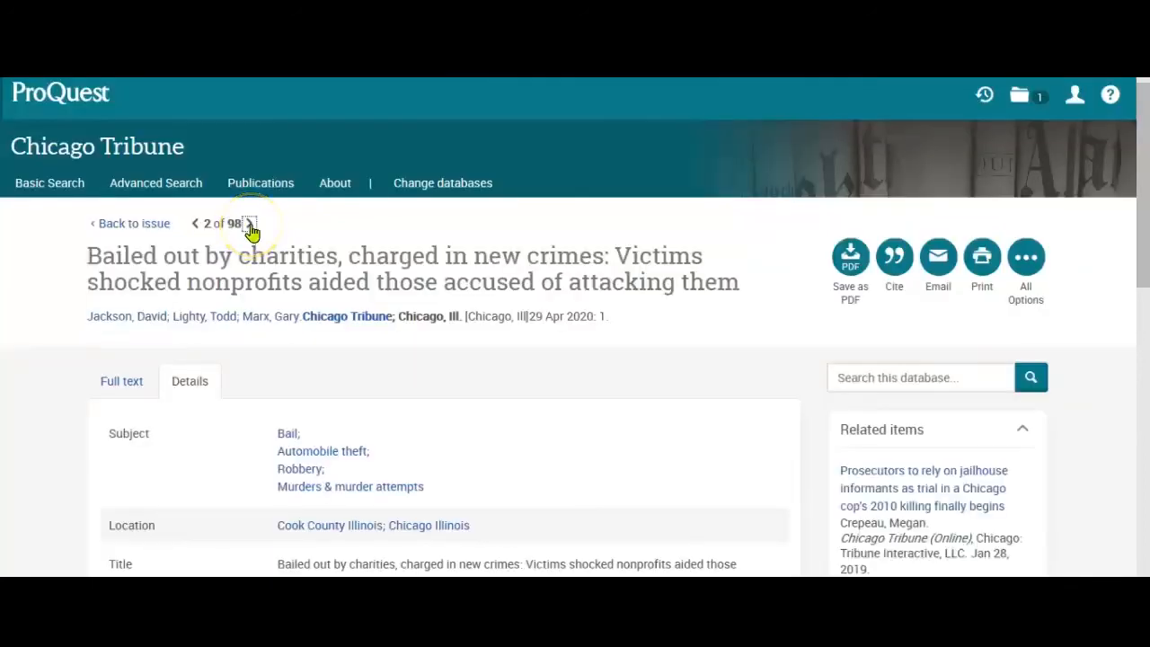
click(249, 224)
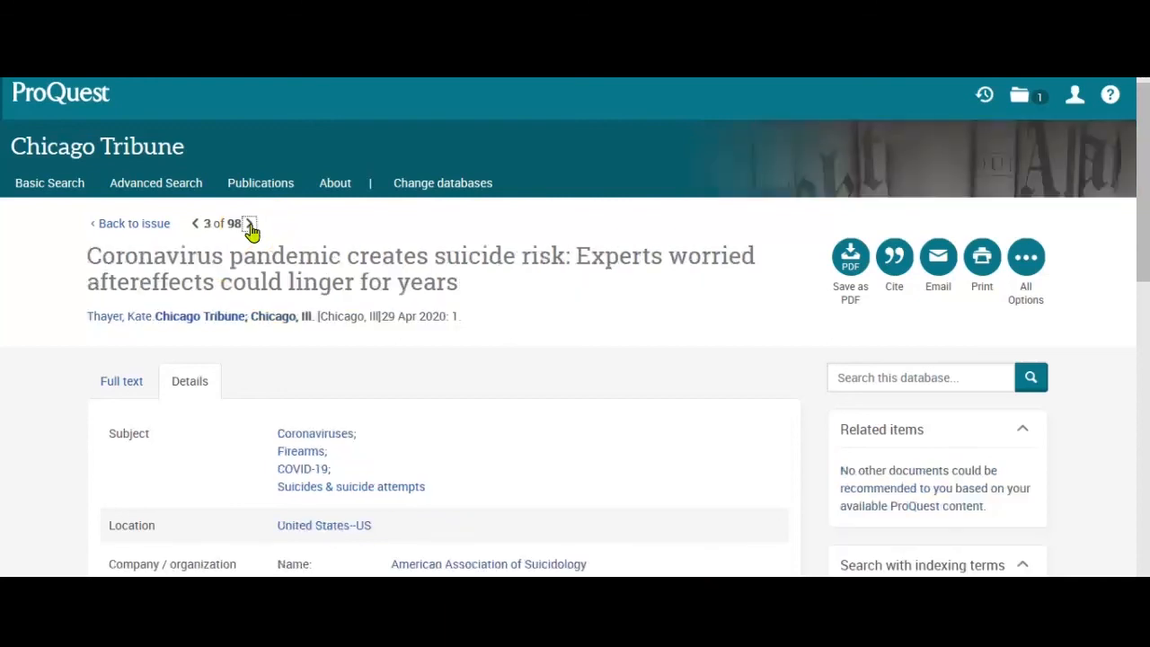
click(250, 224)
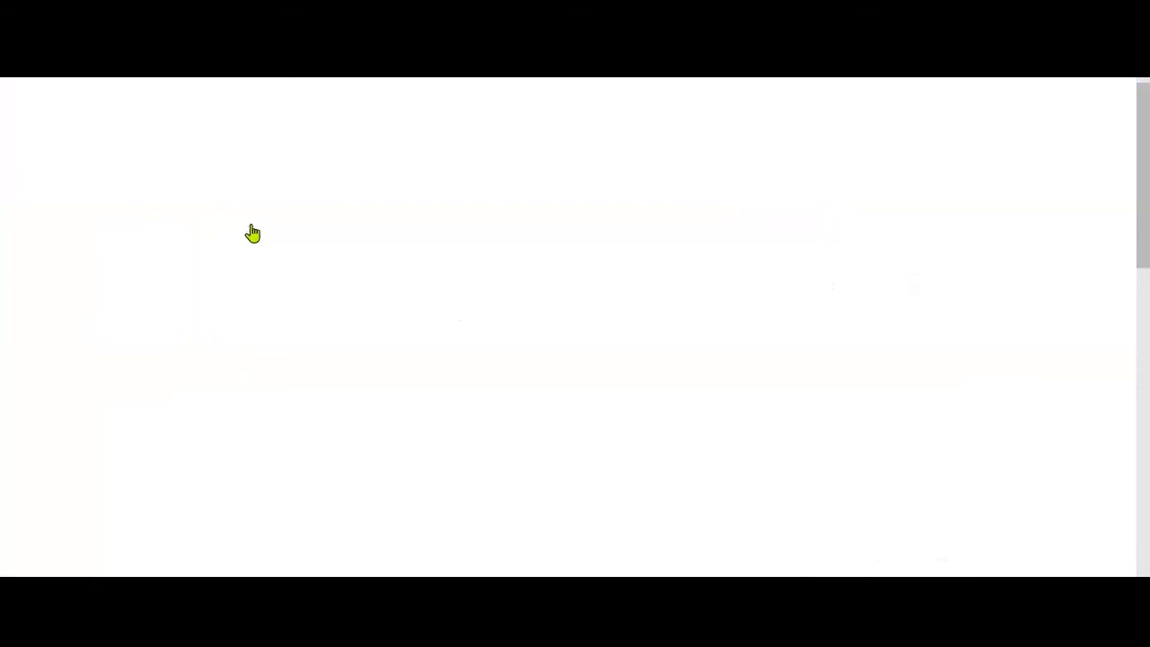
click(69, 189)
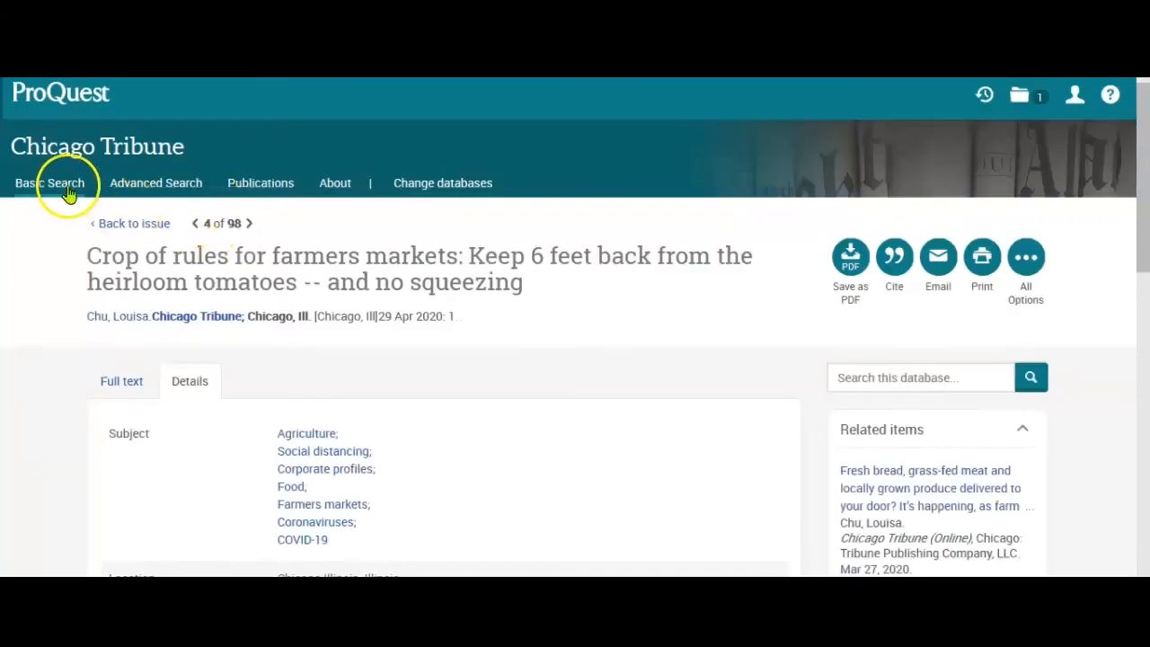